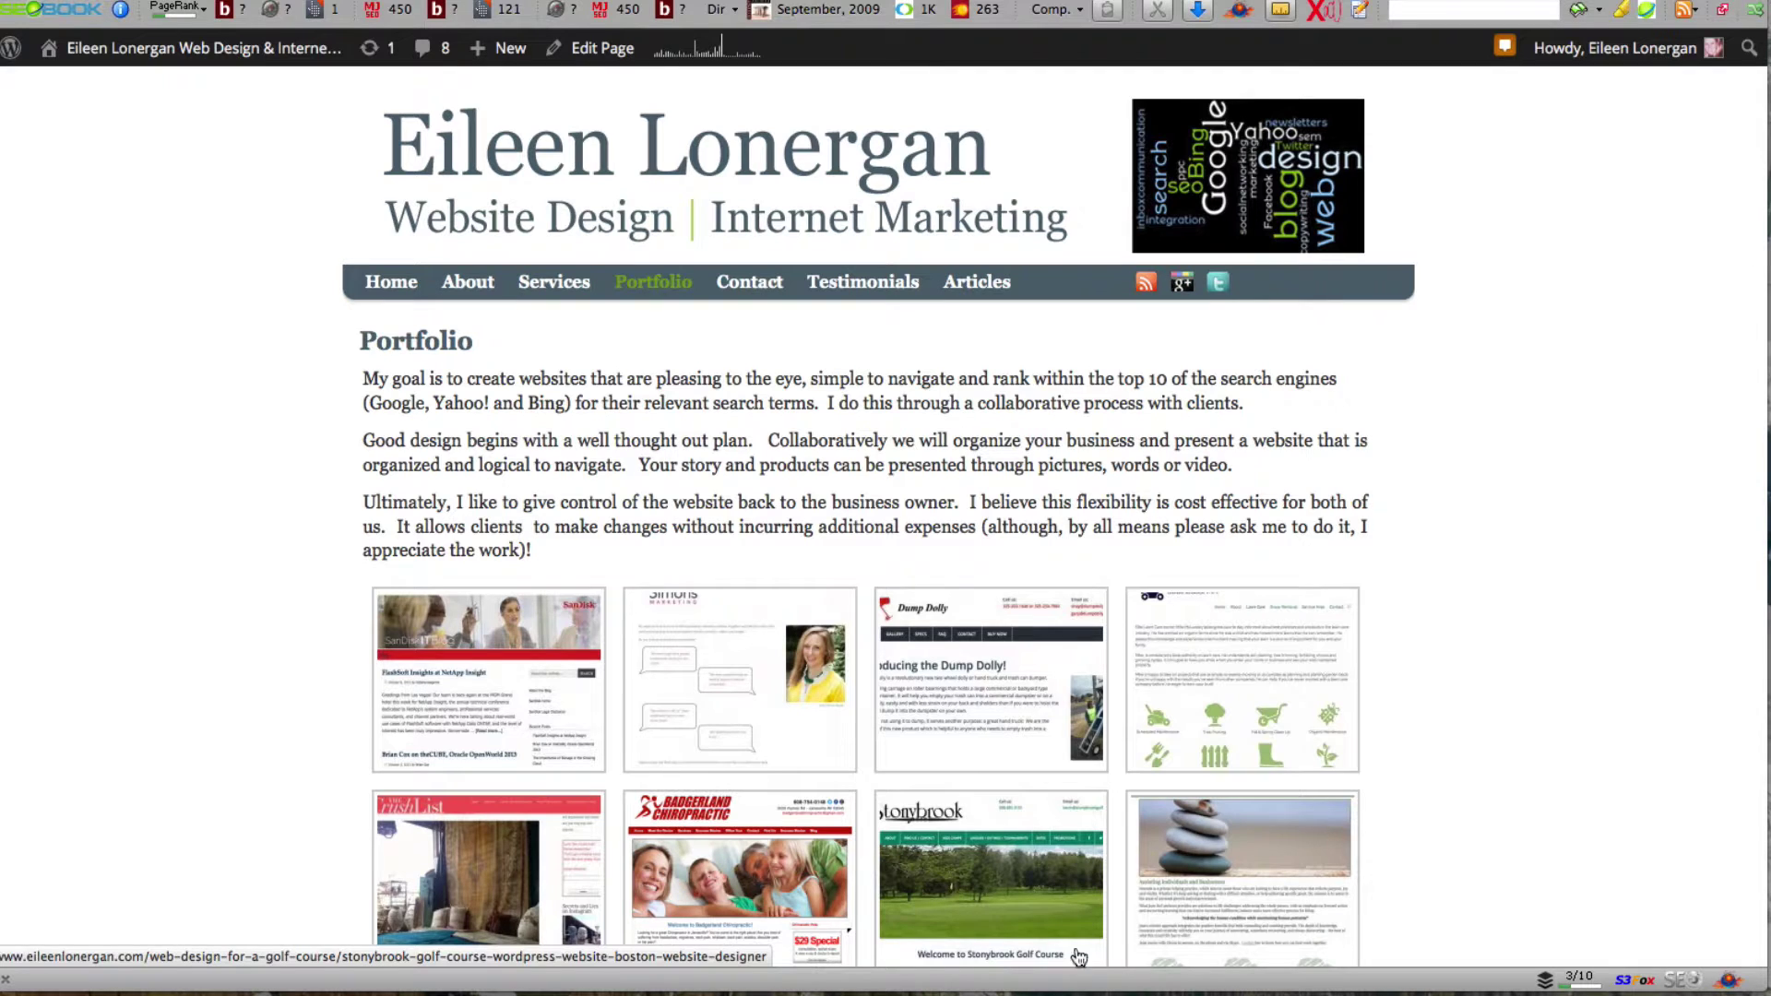
- Open the Portfolio page in the WordPress page editor
scroll(964, 768, "down", 3)
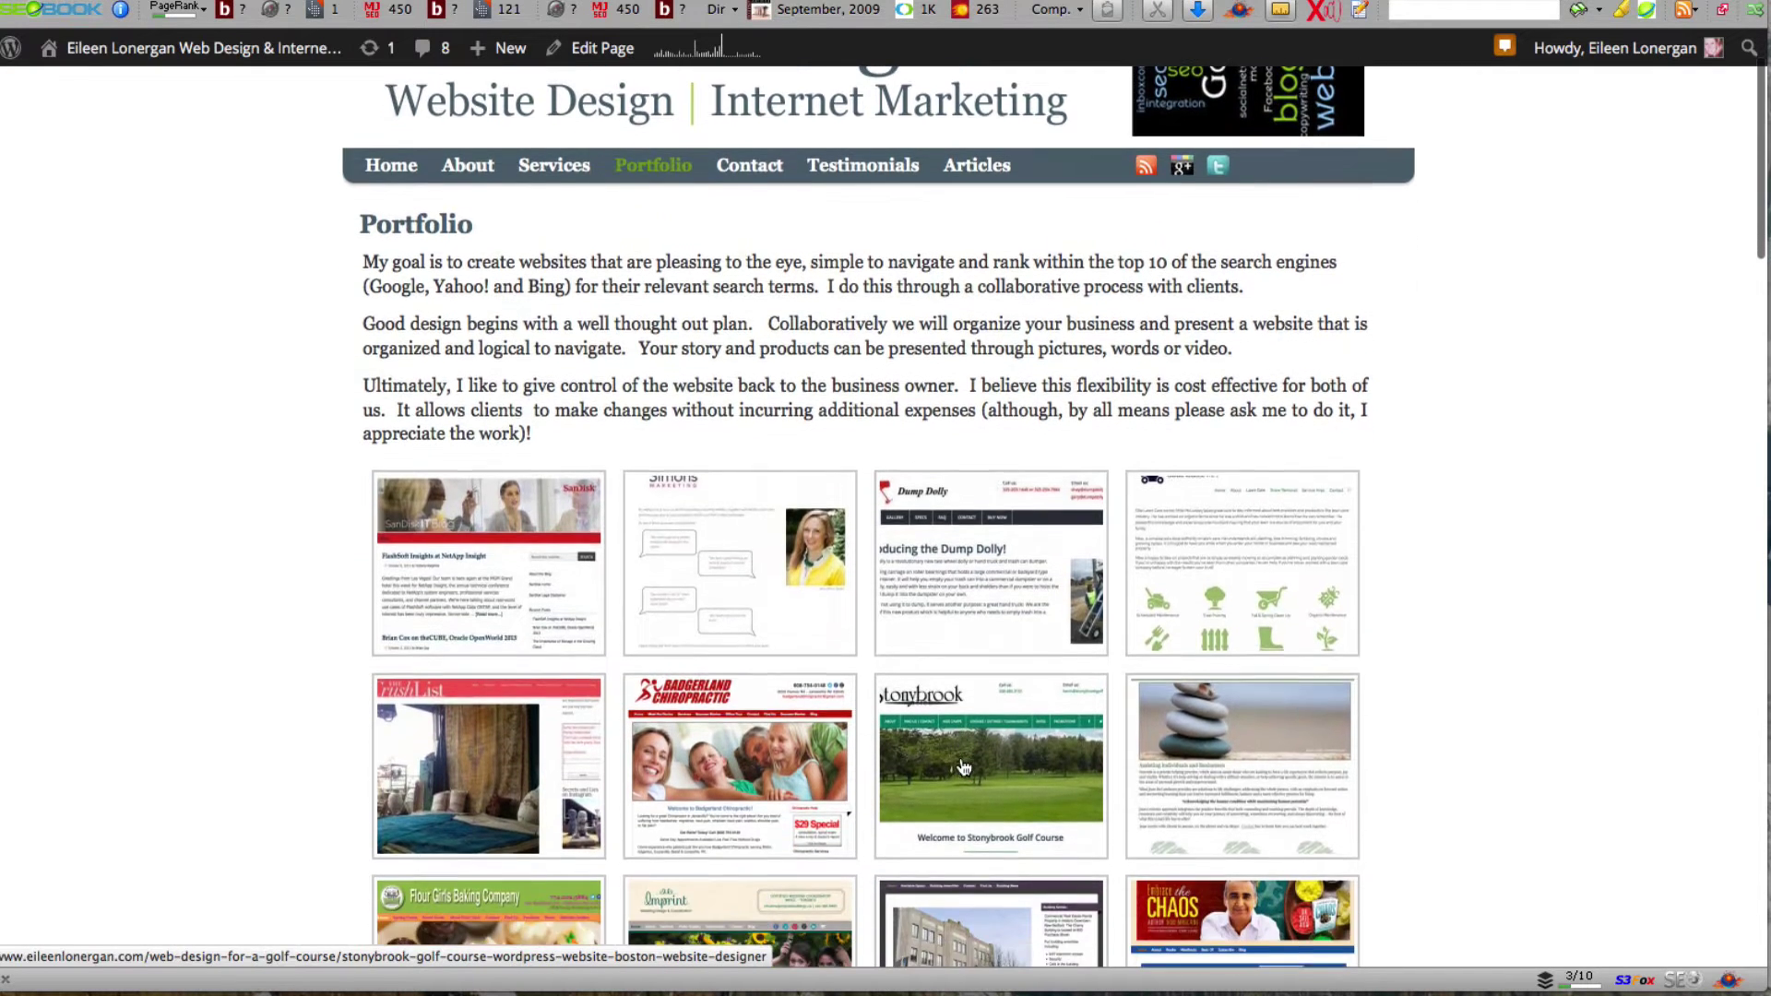
scroll(964, 767, "up", 3)
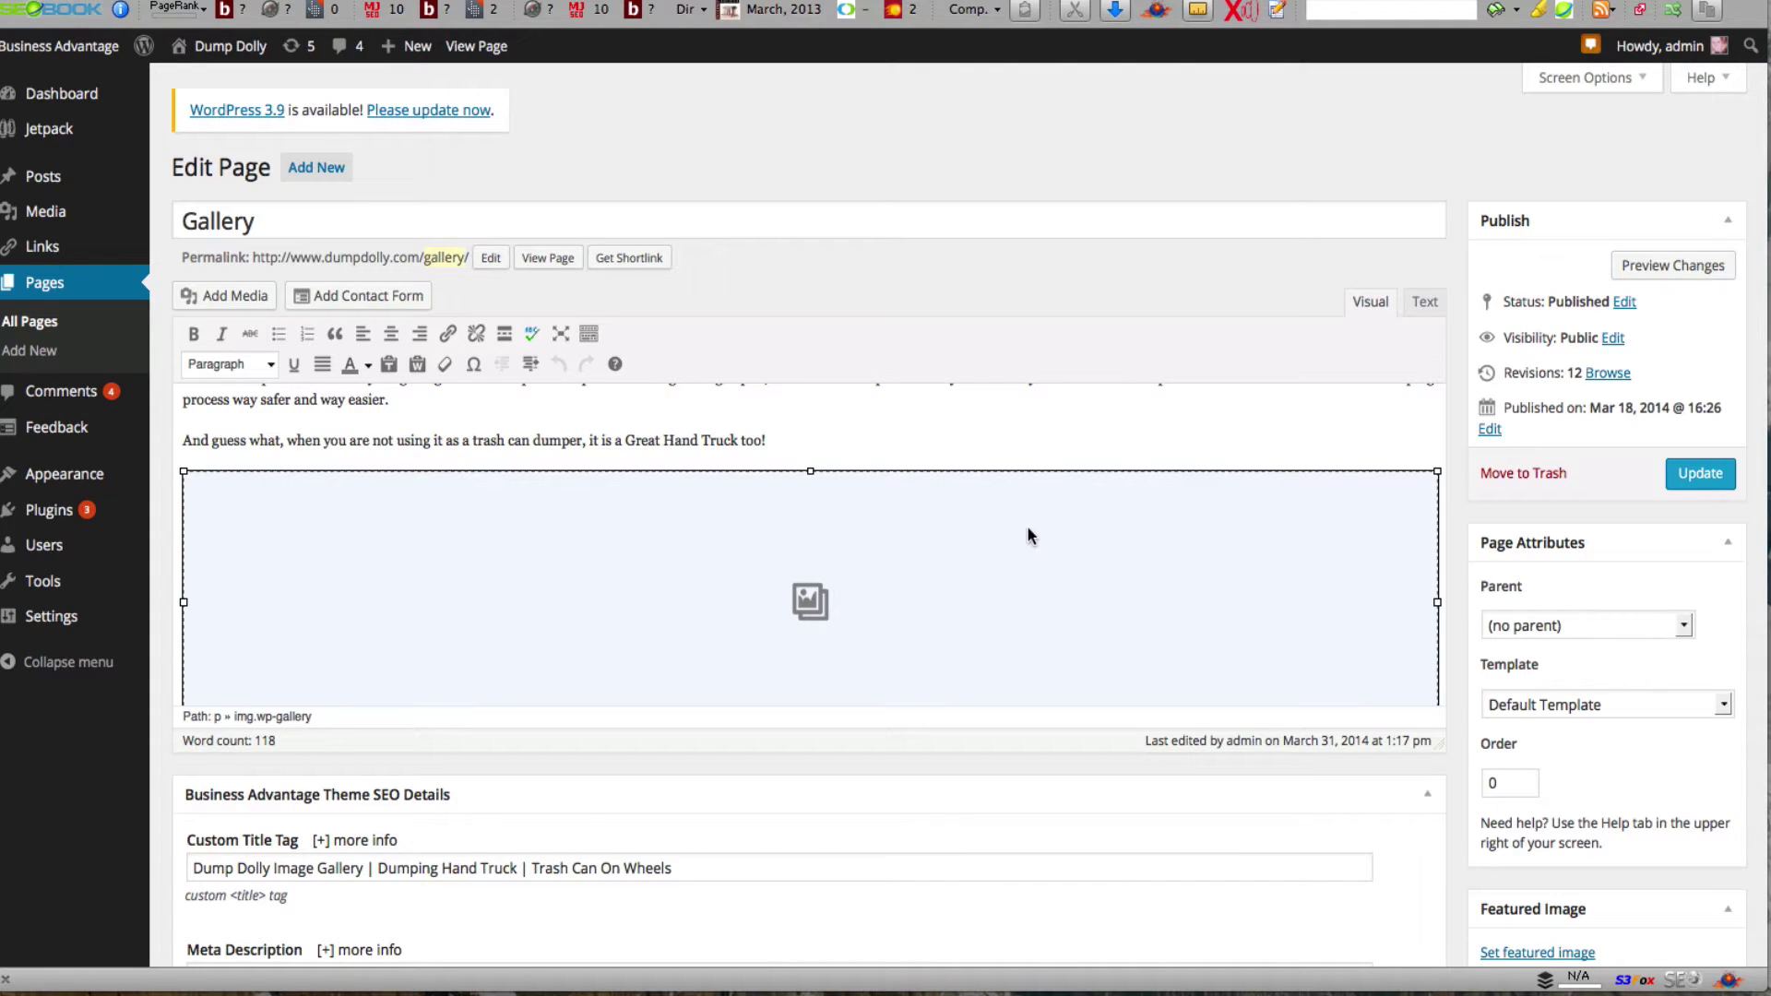
scroll(1026, 523, "down", 2)
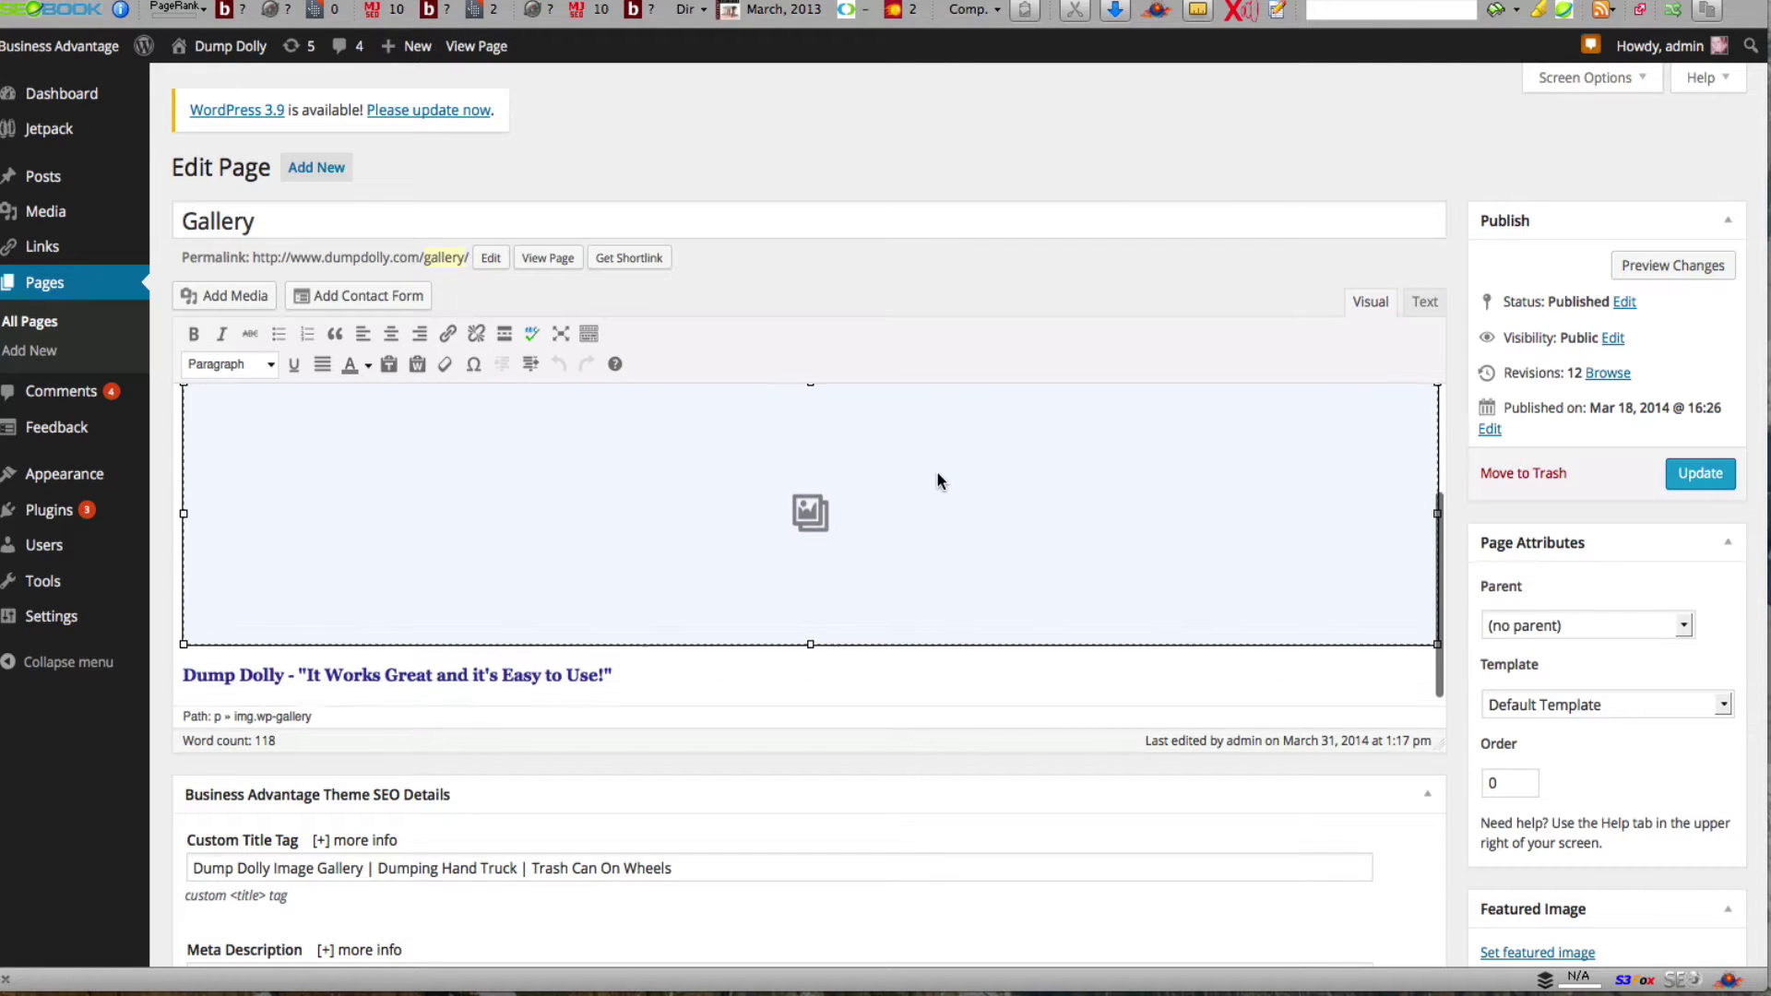
scroll(936, 474, "up", 2)
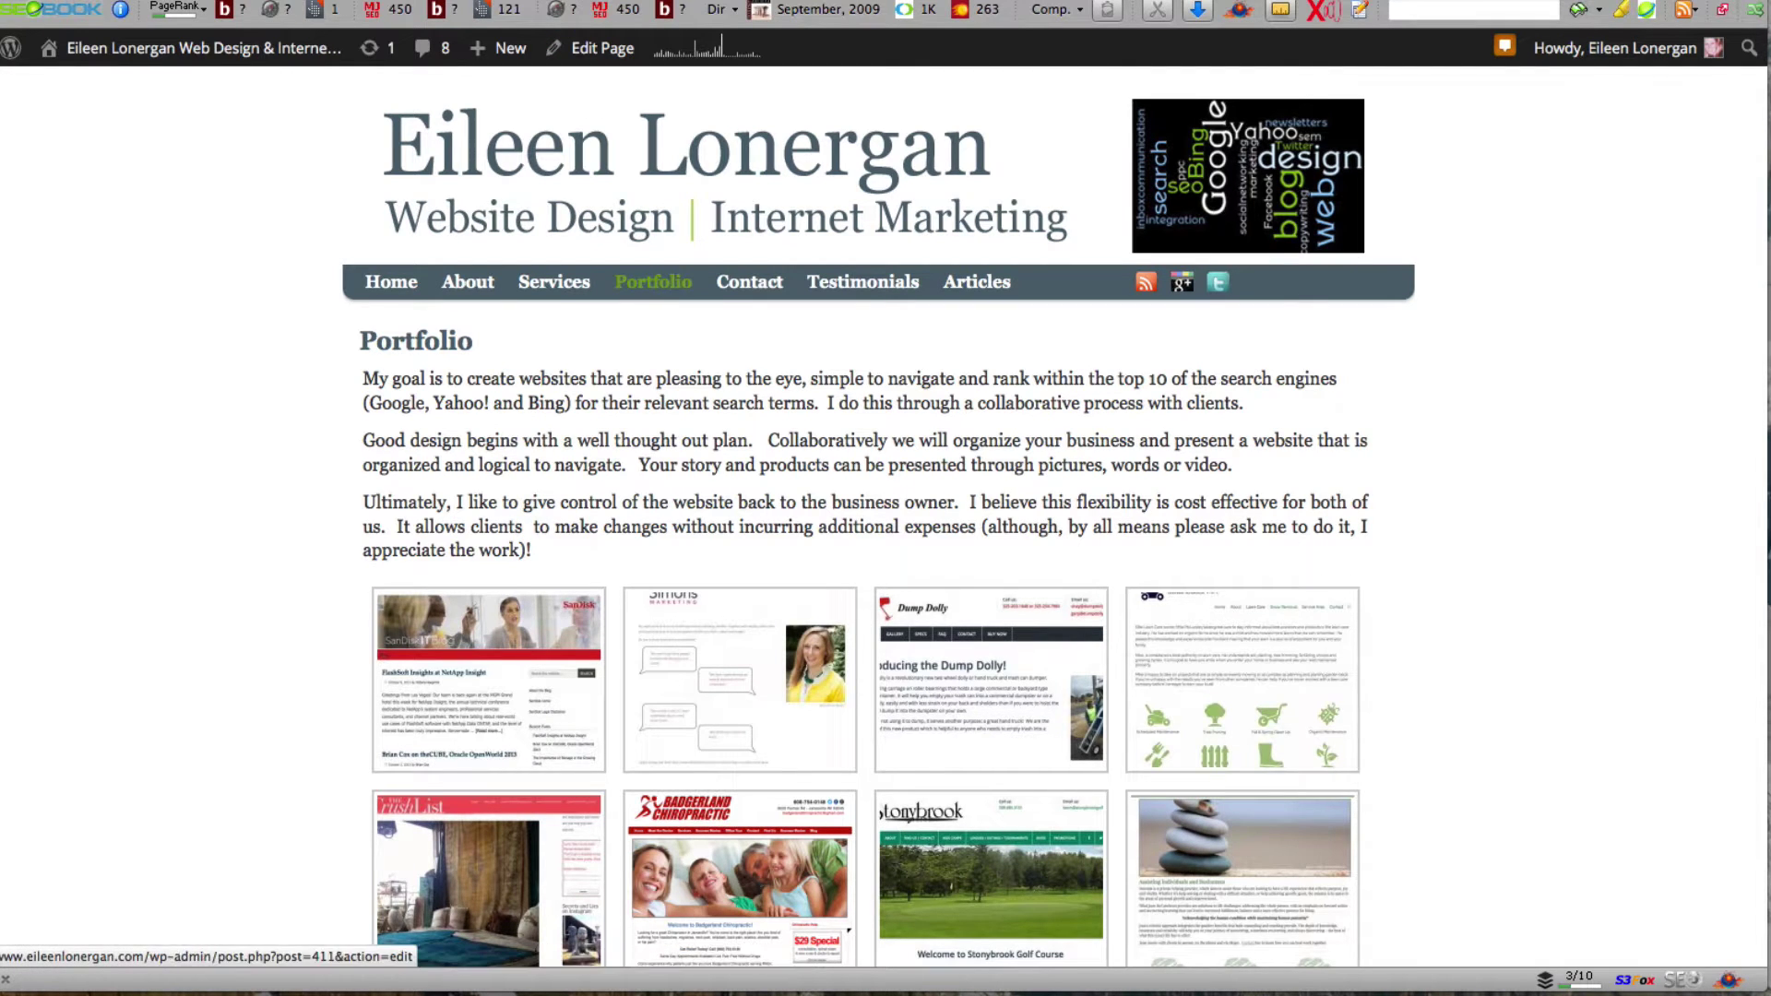
left_click(593, 48)
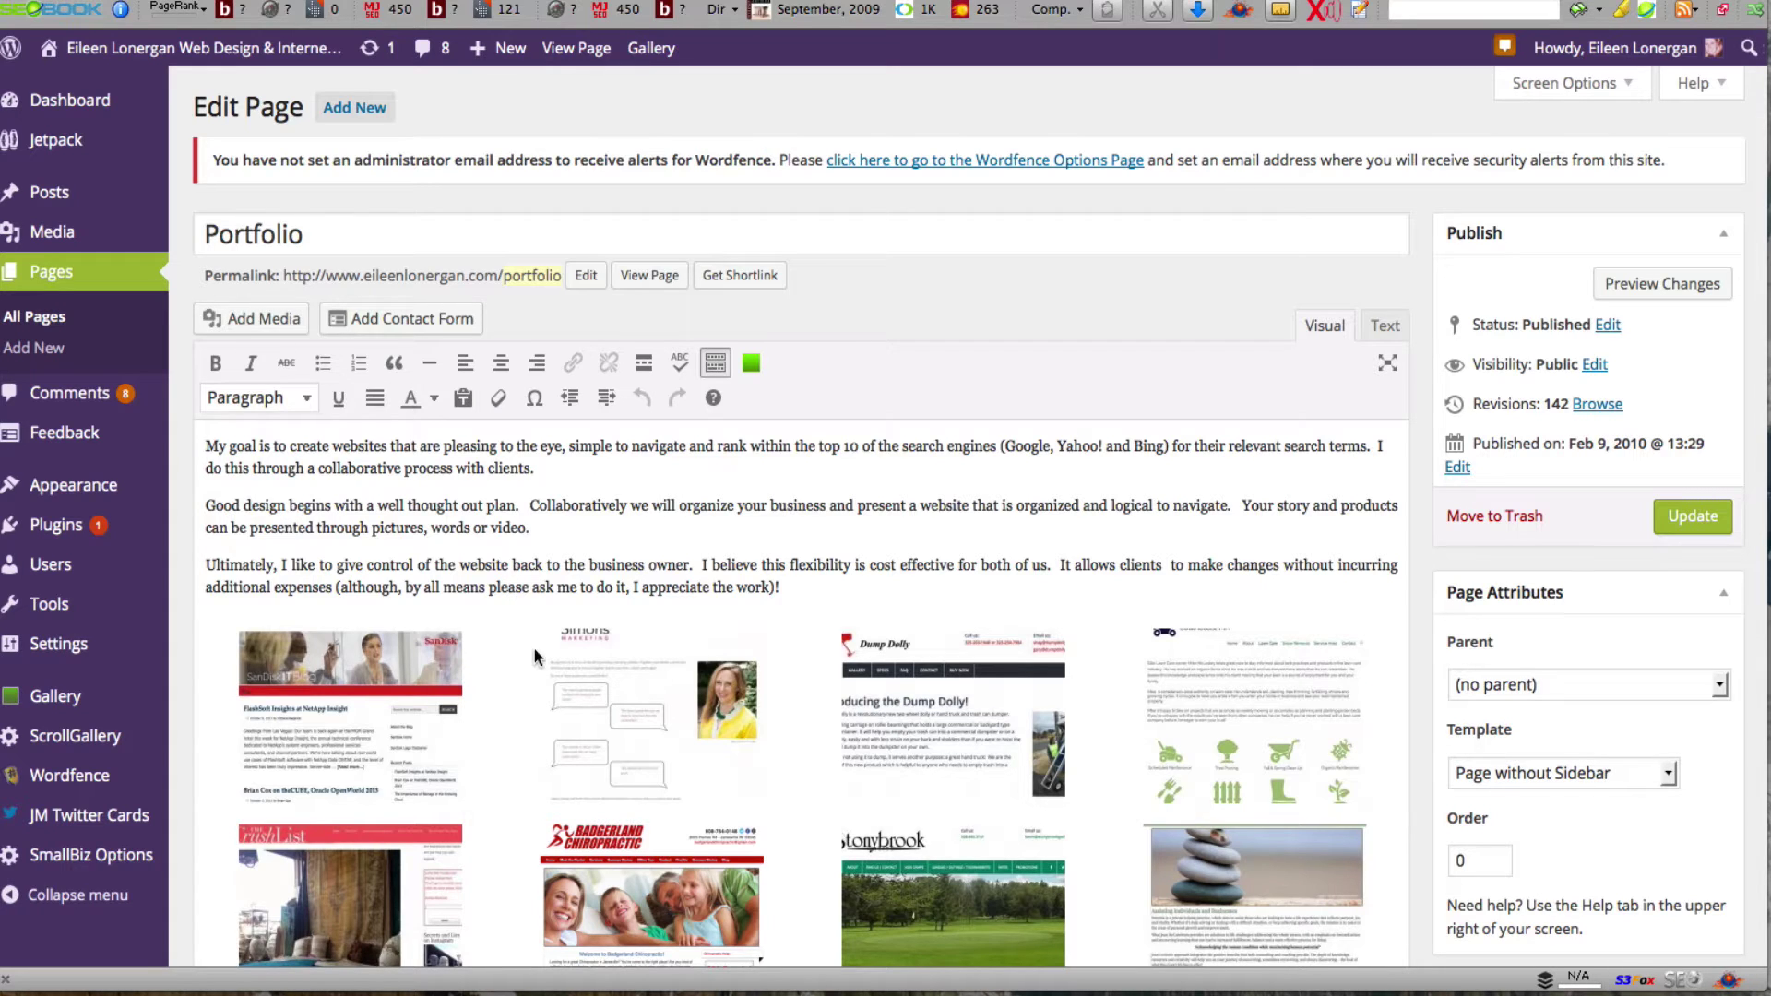
- Select the screenshot gallery below the page's intro text
scroll(534, 661, "down", 3)
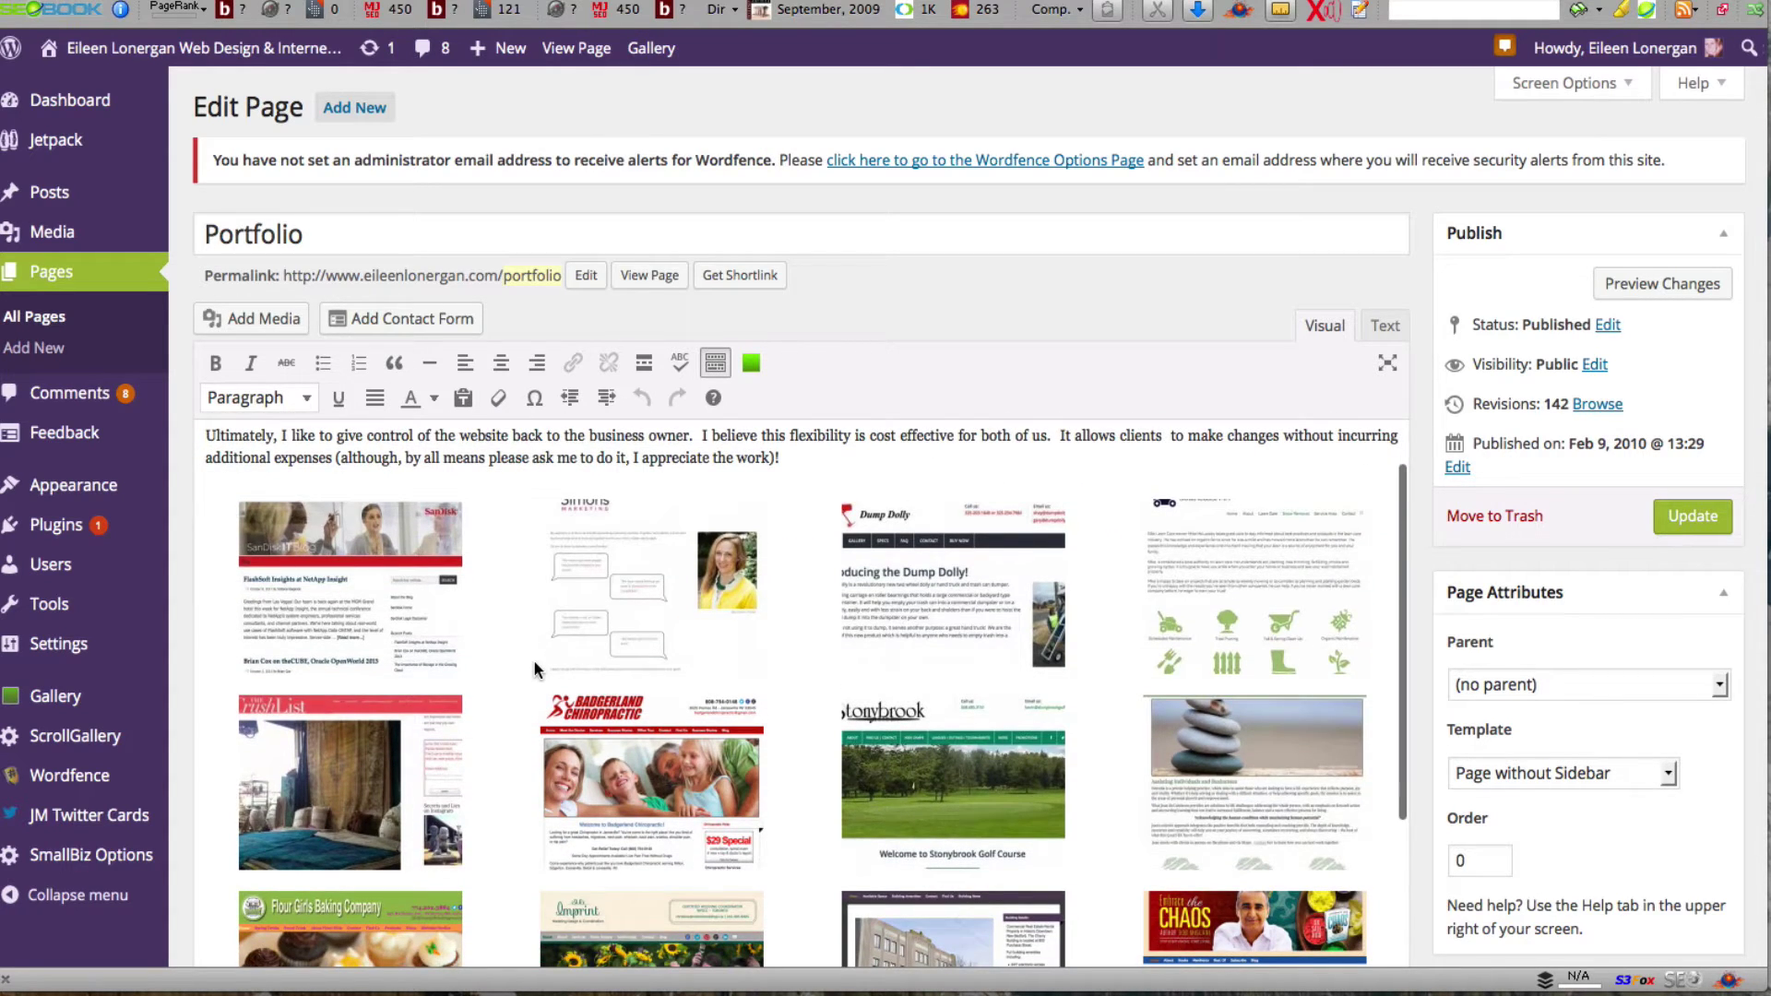
scroll(534, 661, "up", 3)
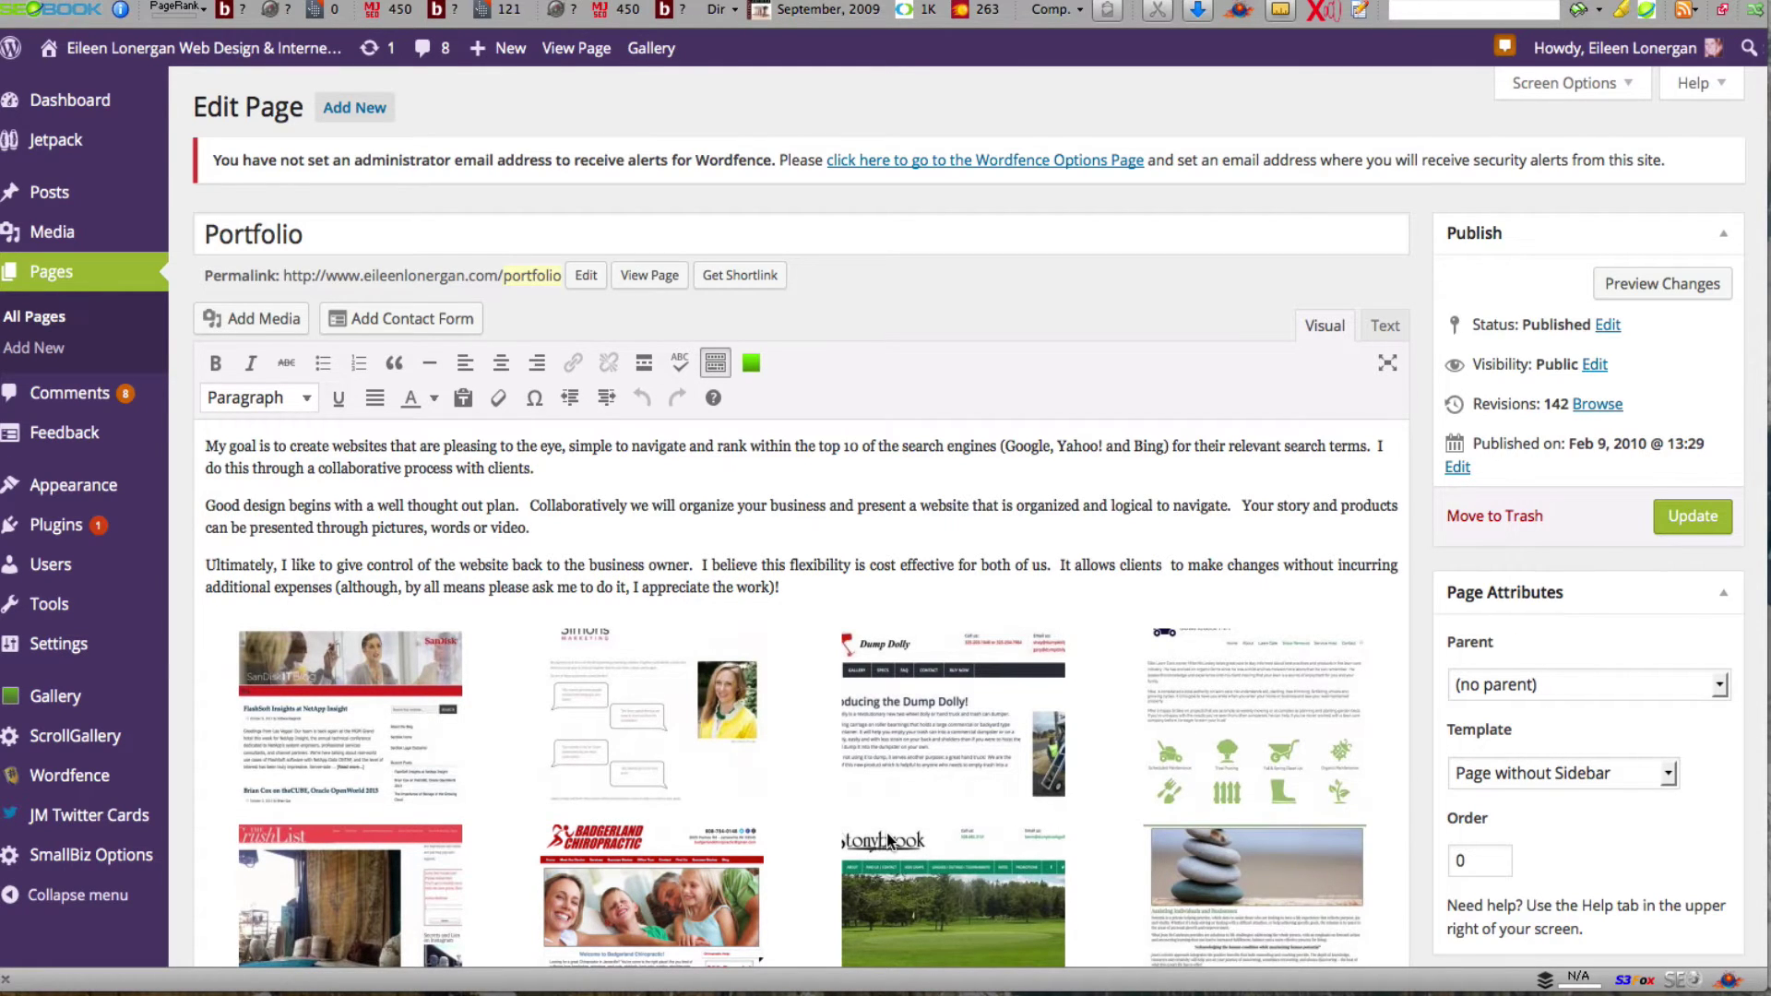
scroll(888, 840, "down", 1)
scroll(888, 840, "up", 1)
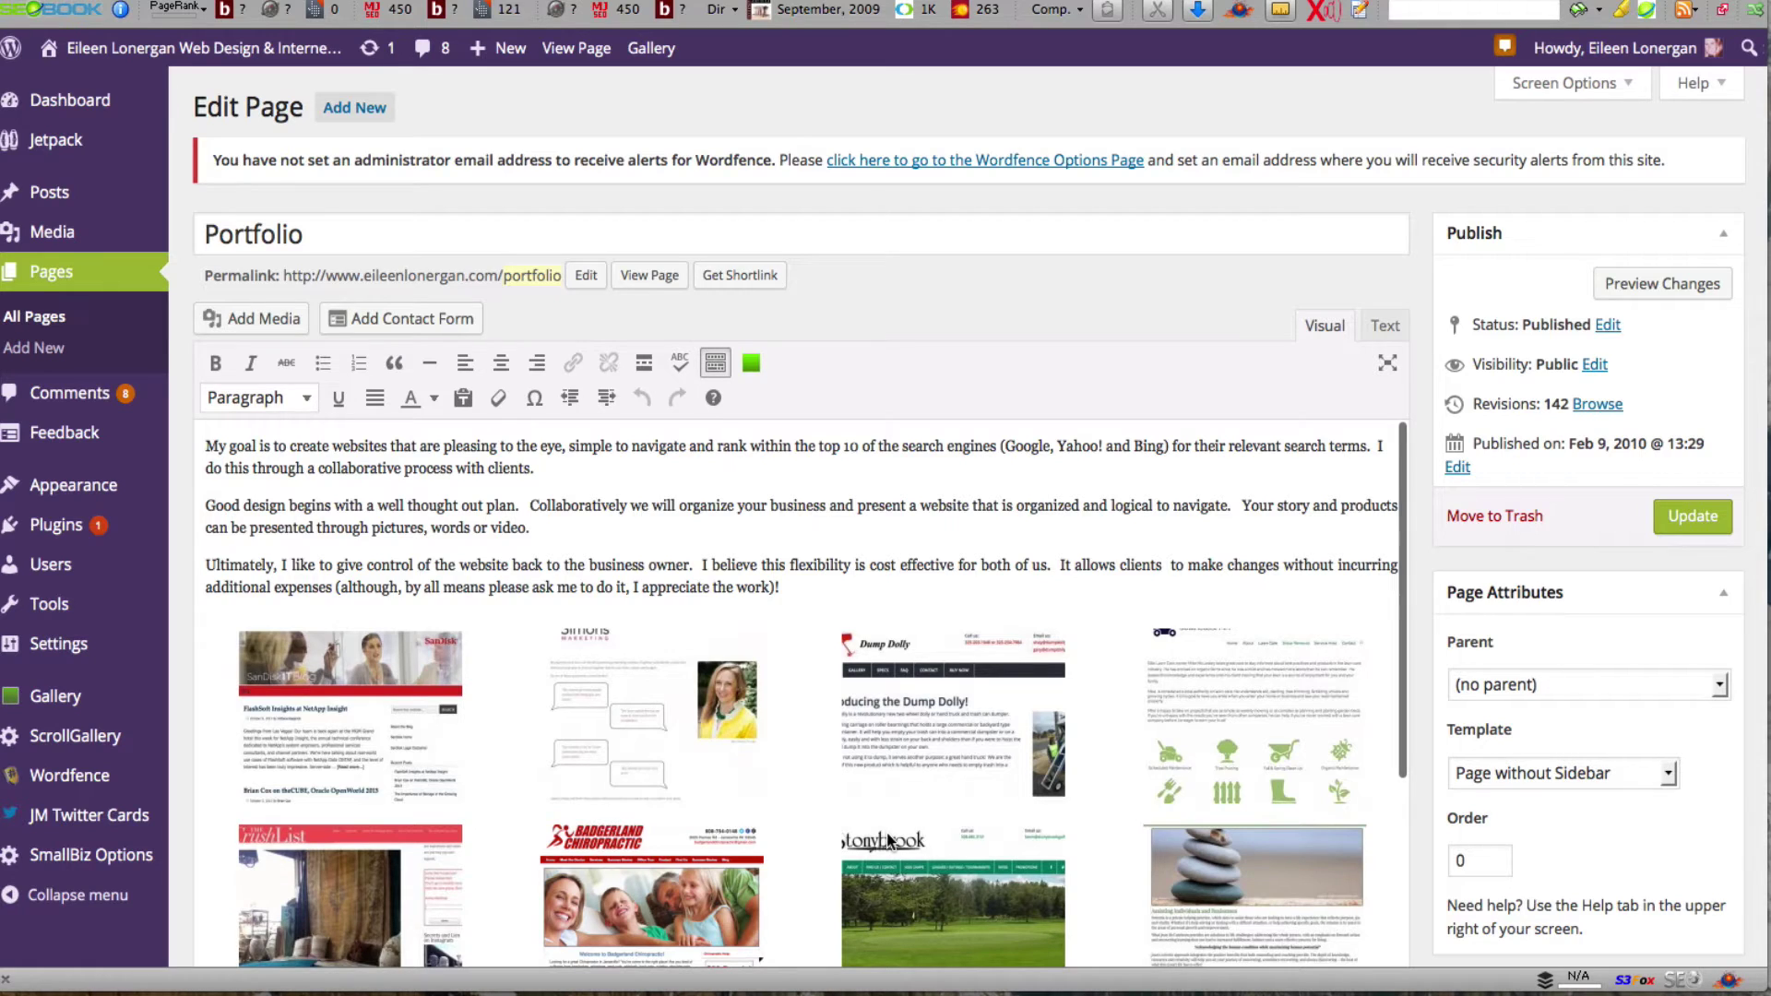
left_click(524, 683)
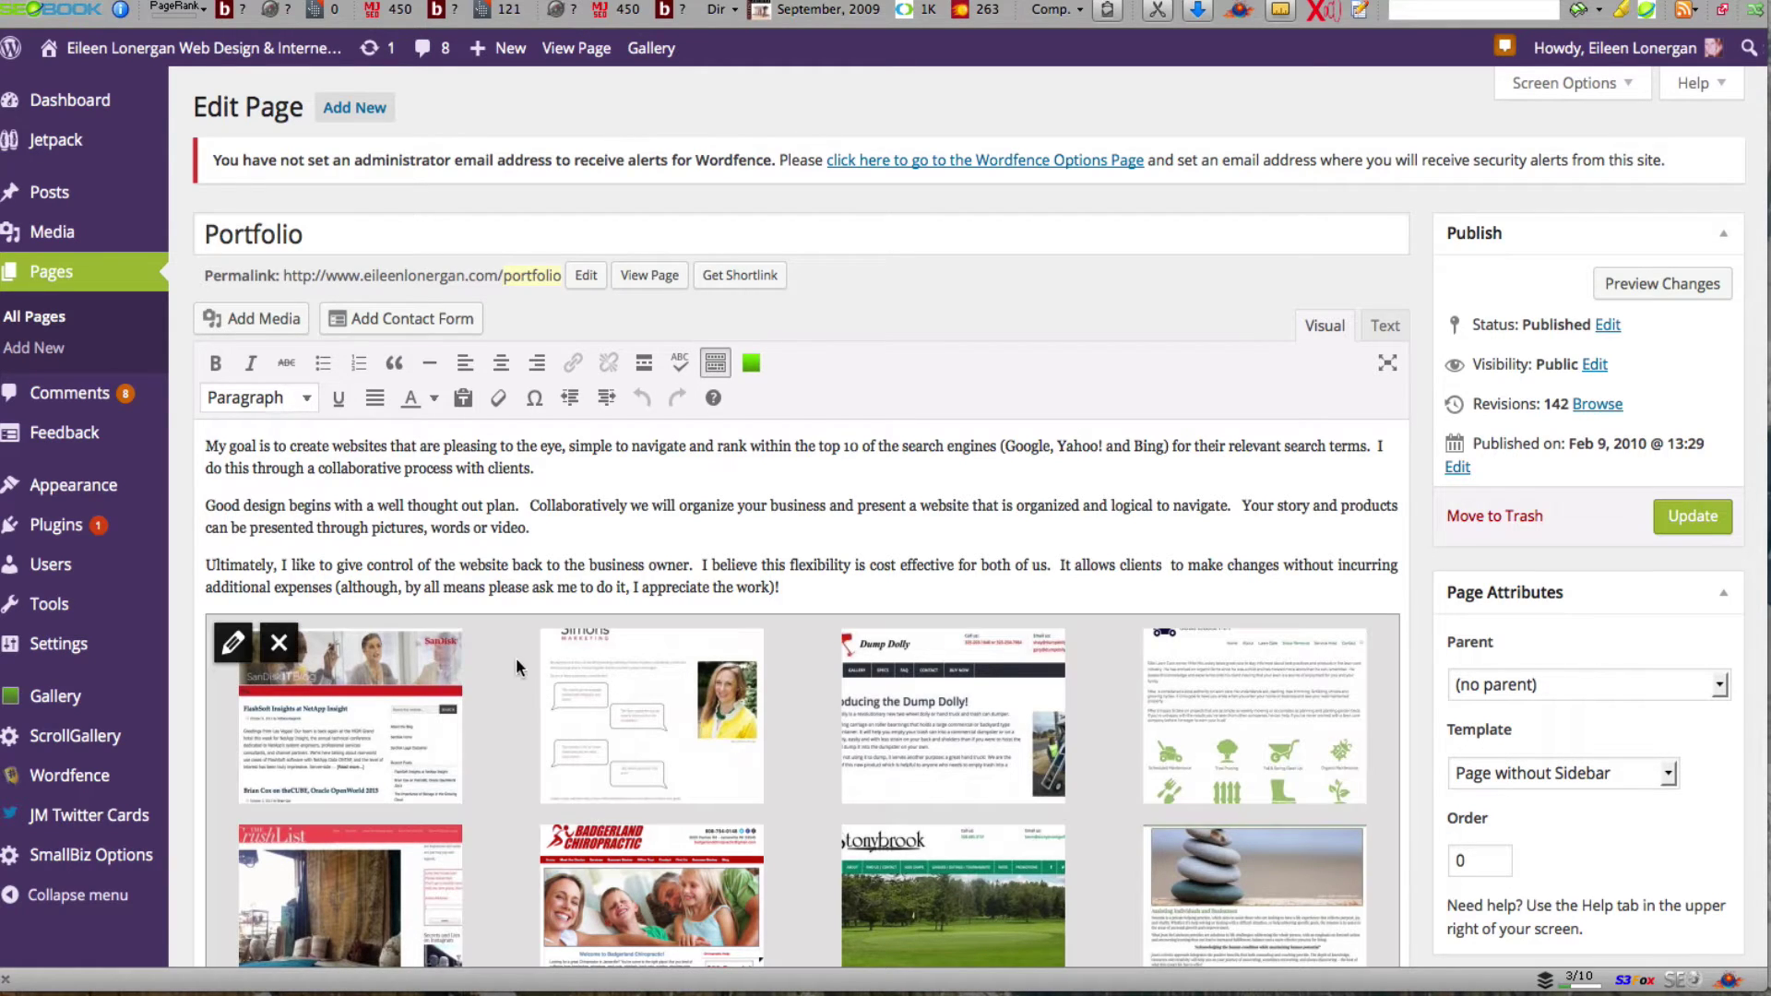
left_click(235, 643)
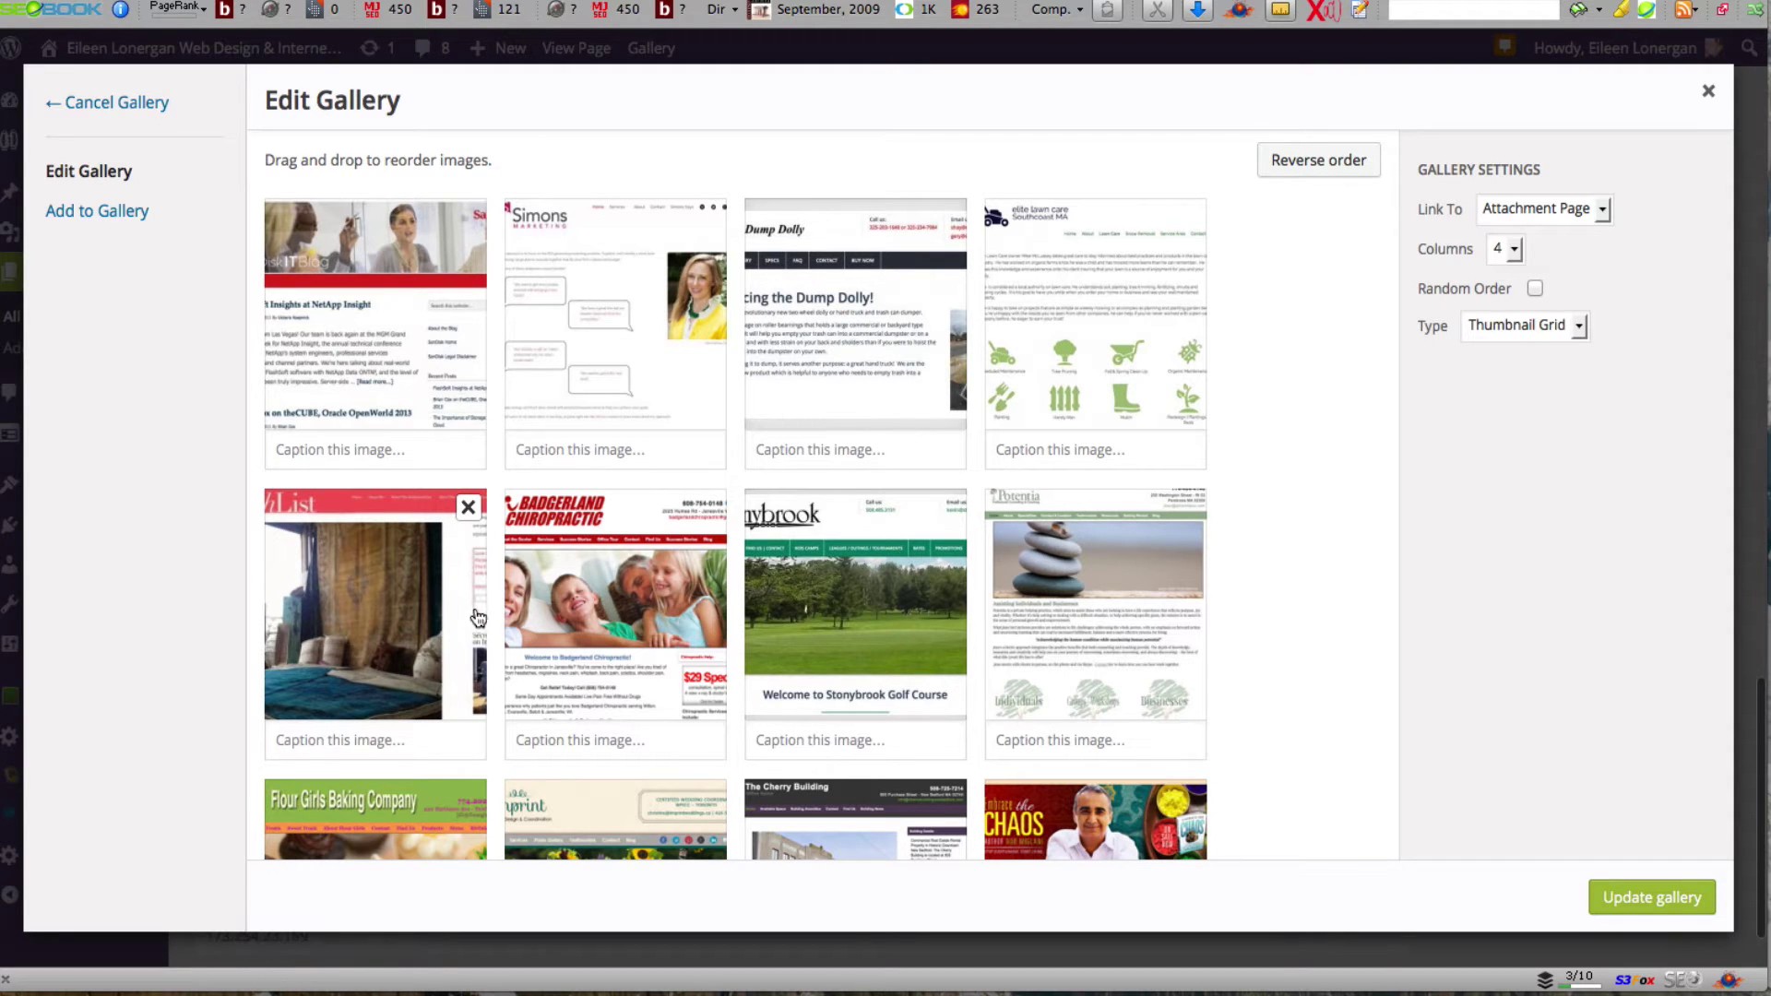
left_click(97, 104)
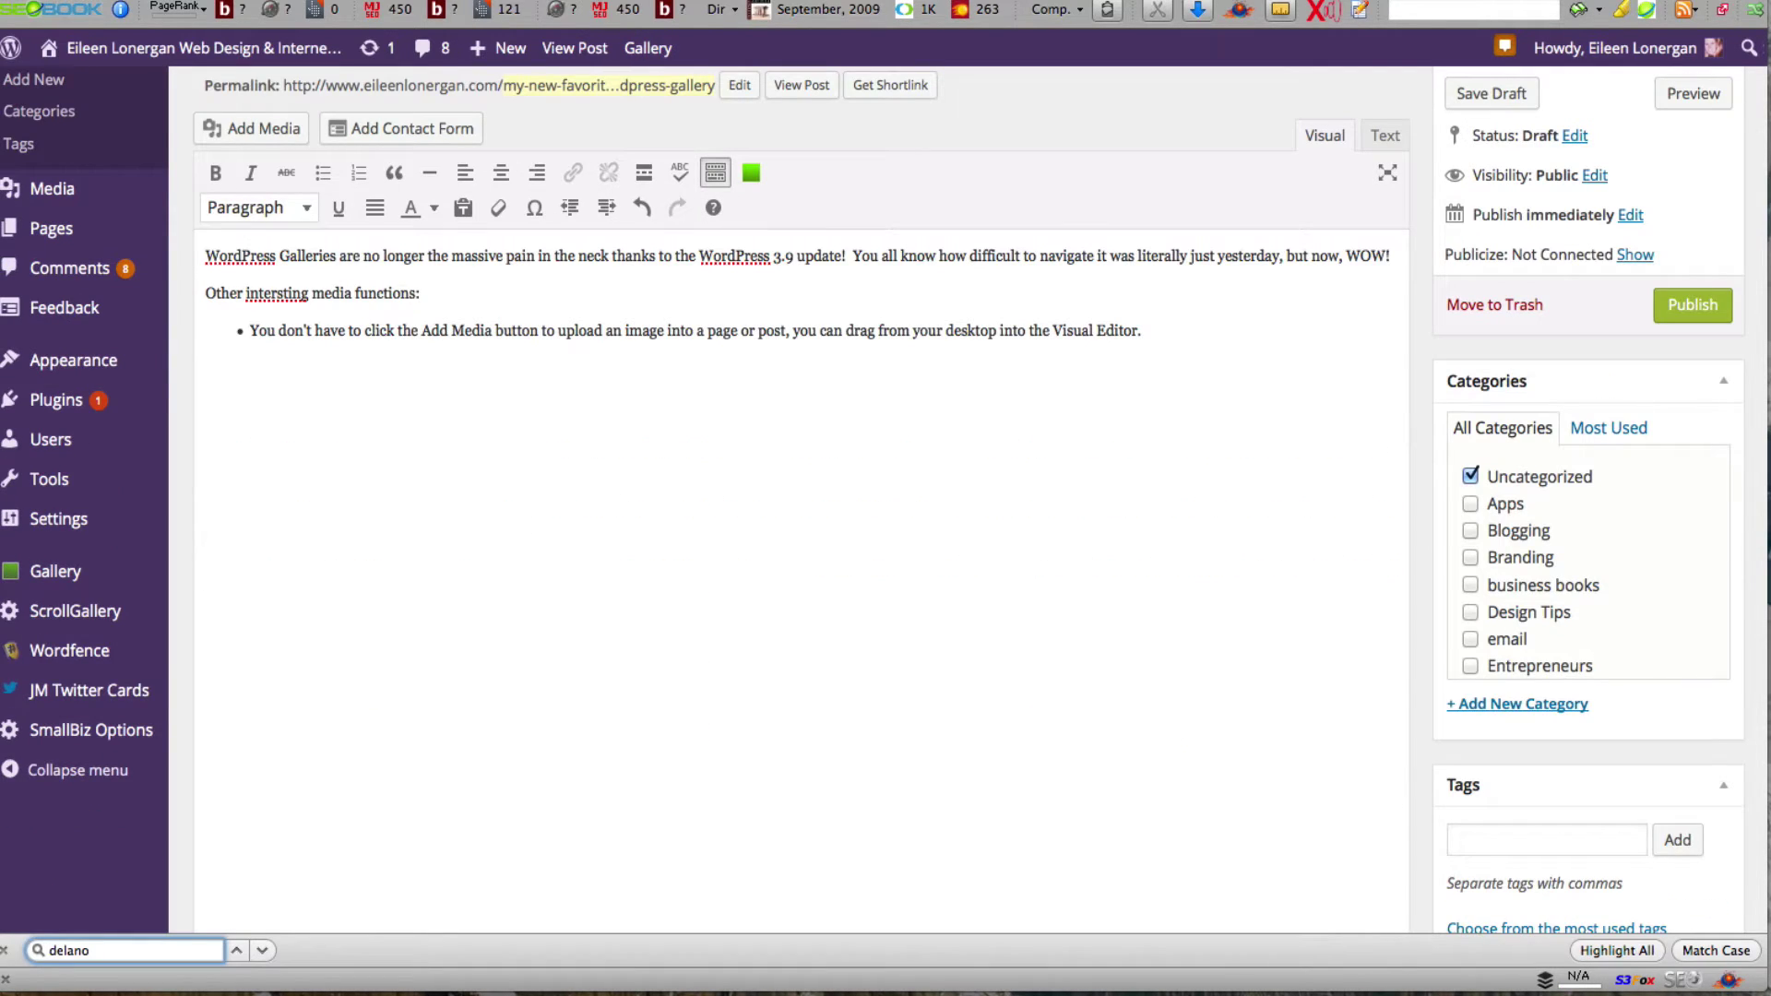
- Upload Marion-MA-Baby-Photography3.jpg by dragging it from the desktop into the draft post's editor
left_click(205, 263)
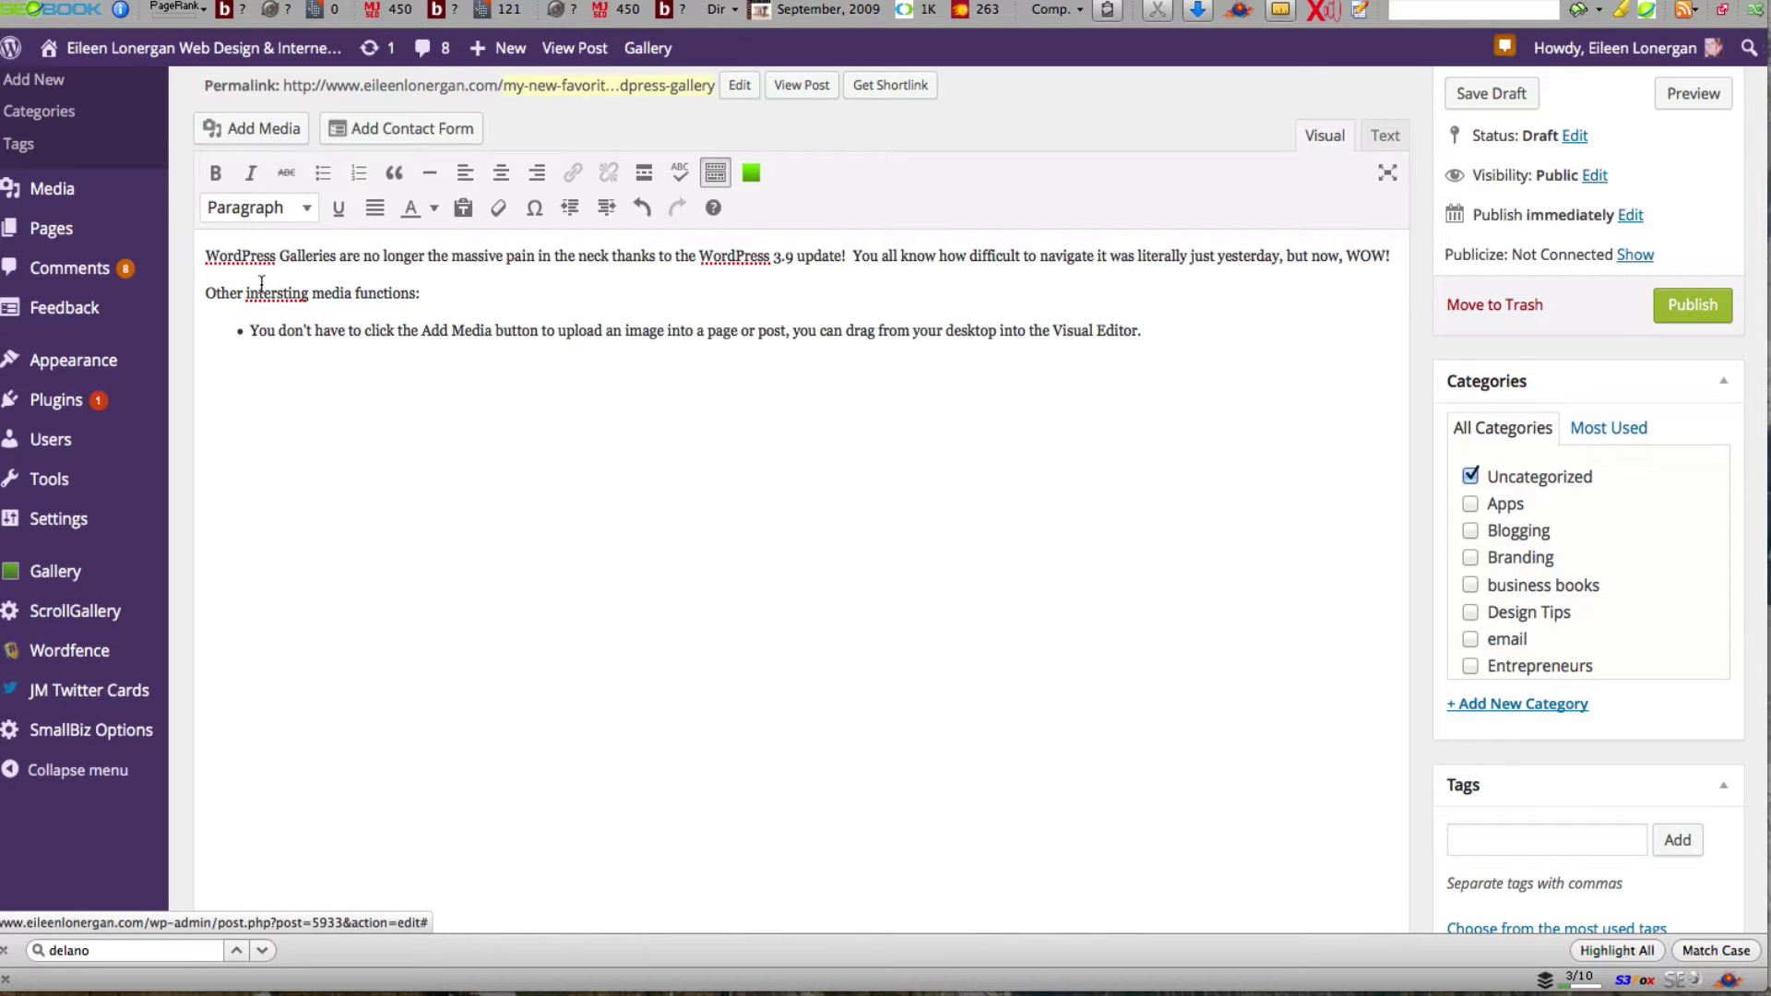
left_click_drag(1769, 193, 526, 307)
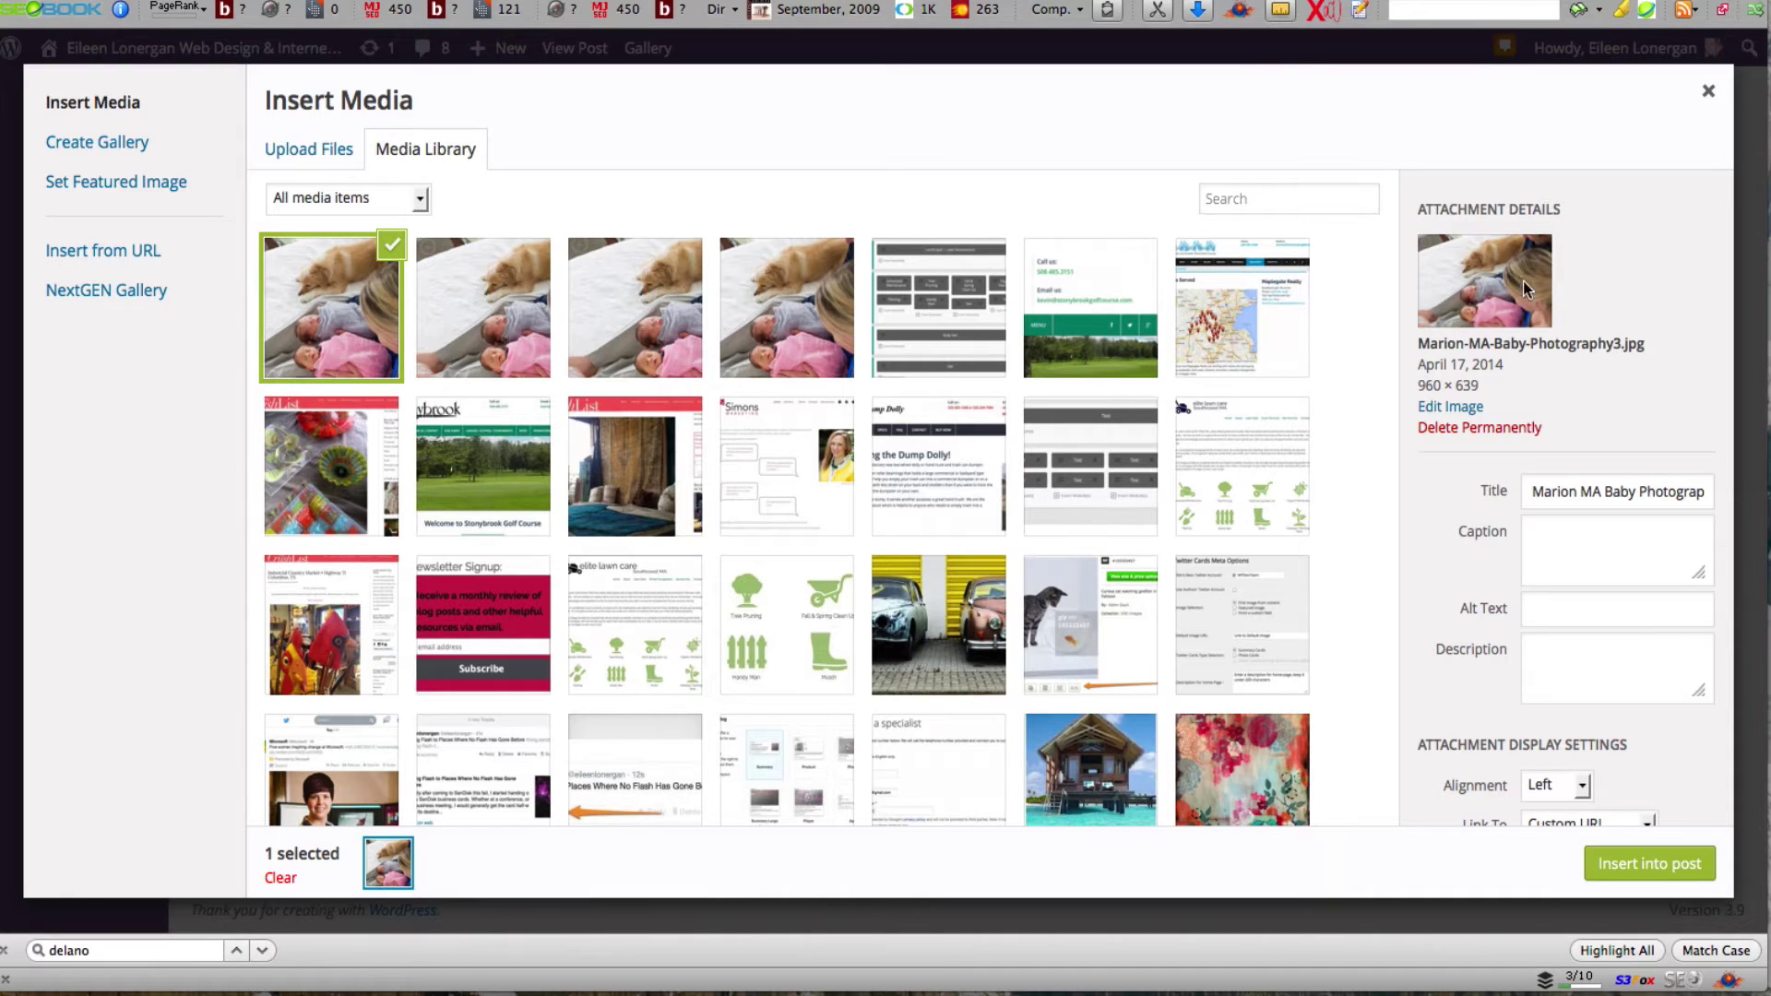
- Insert the baby-and-dog photo left-aligned and shrink it so the post text wraps beside it
left_click(1668, 872)
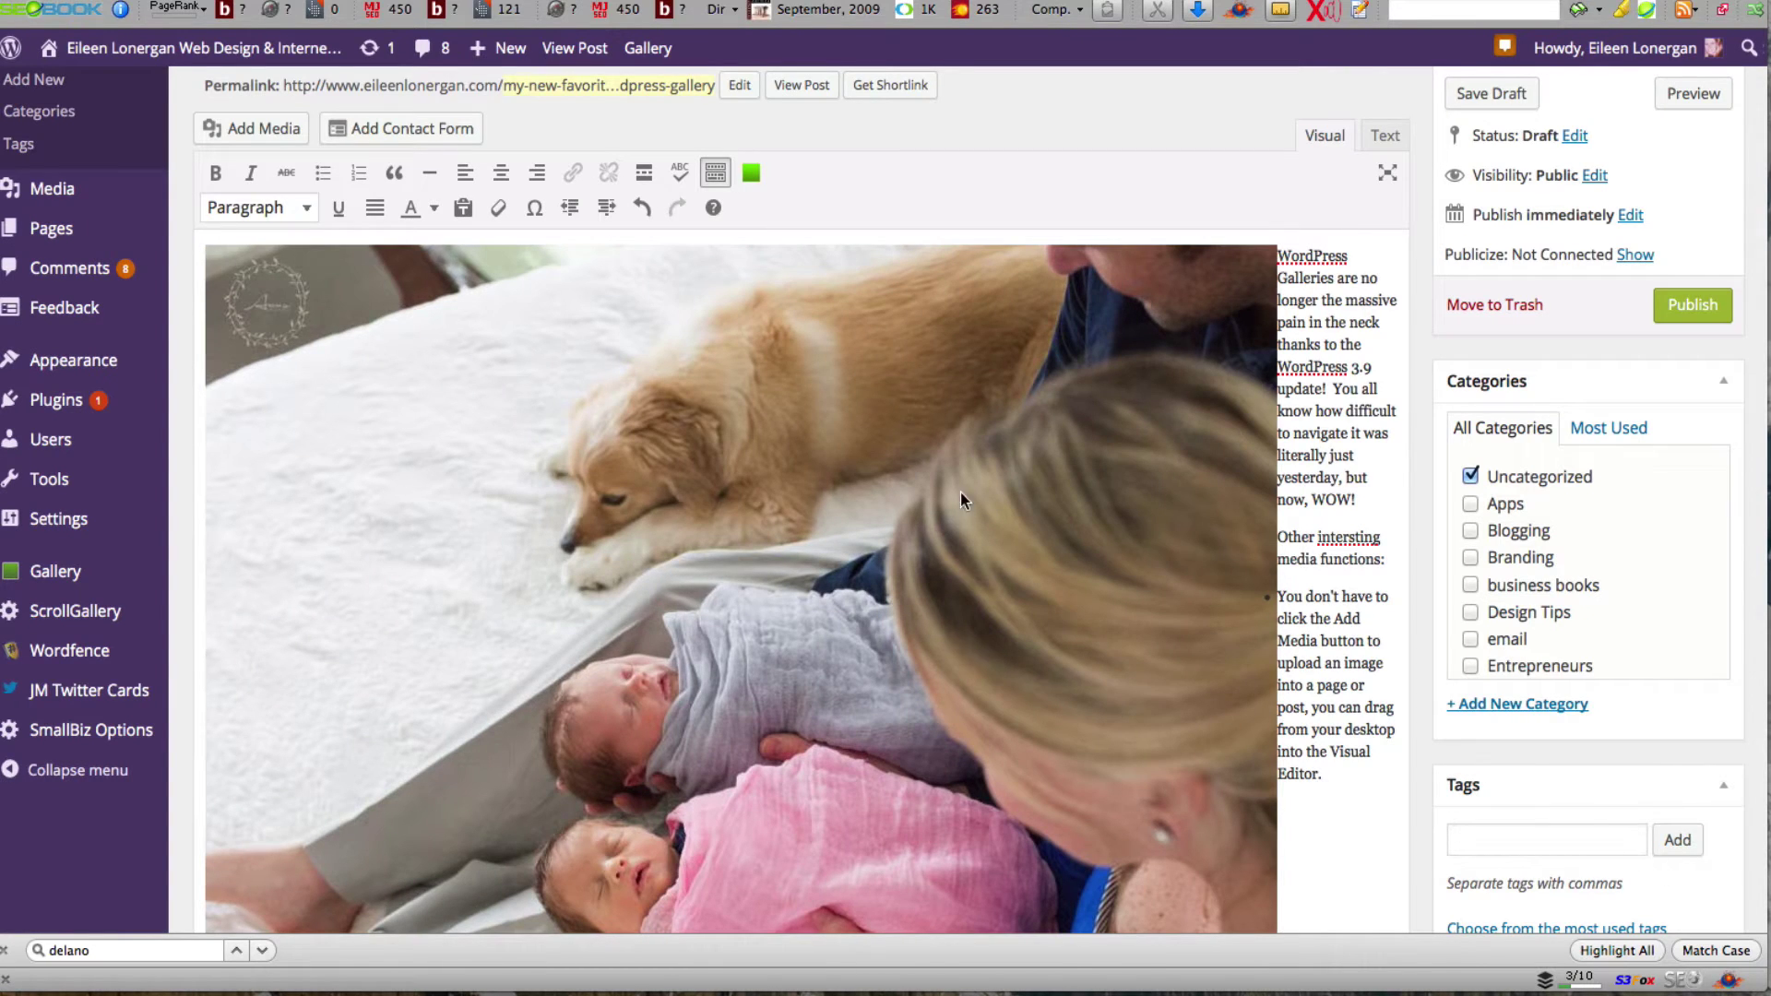
left_click(960, 493)
left_click_drag(960, 492, 869, 484)
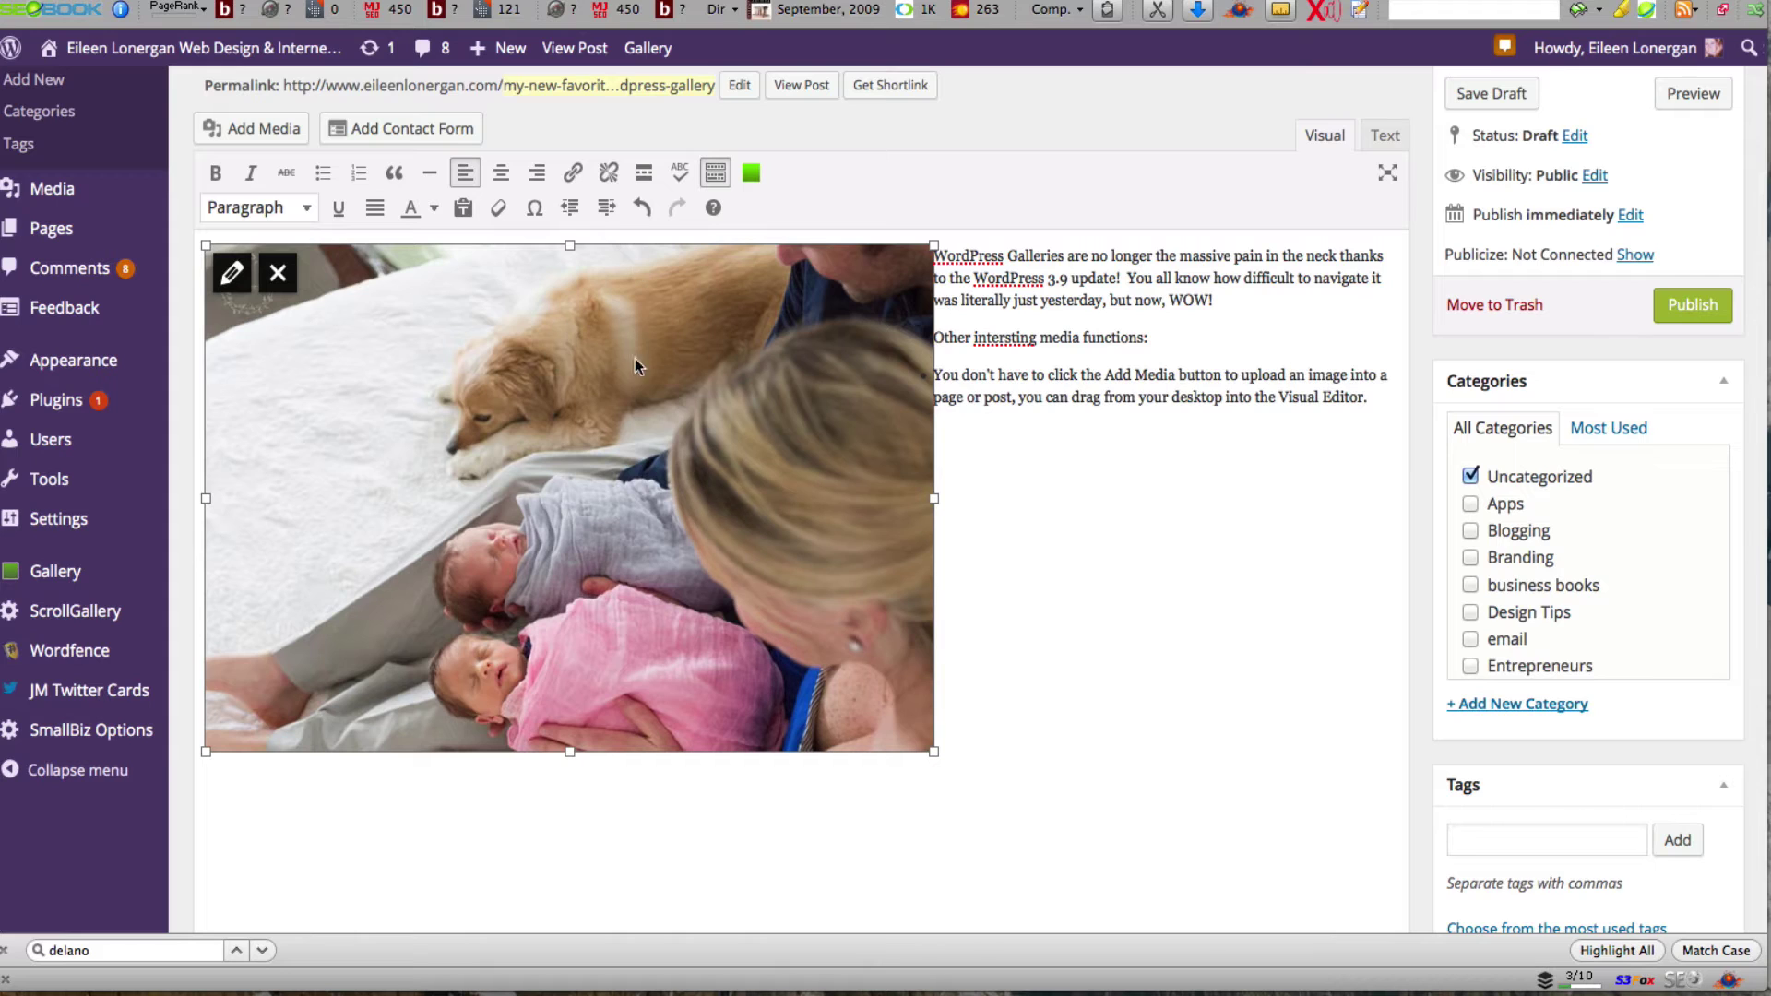
scroll(525, 519, "up", 1)
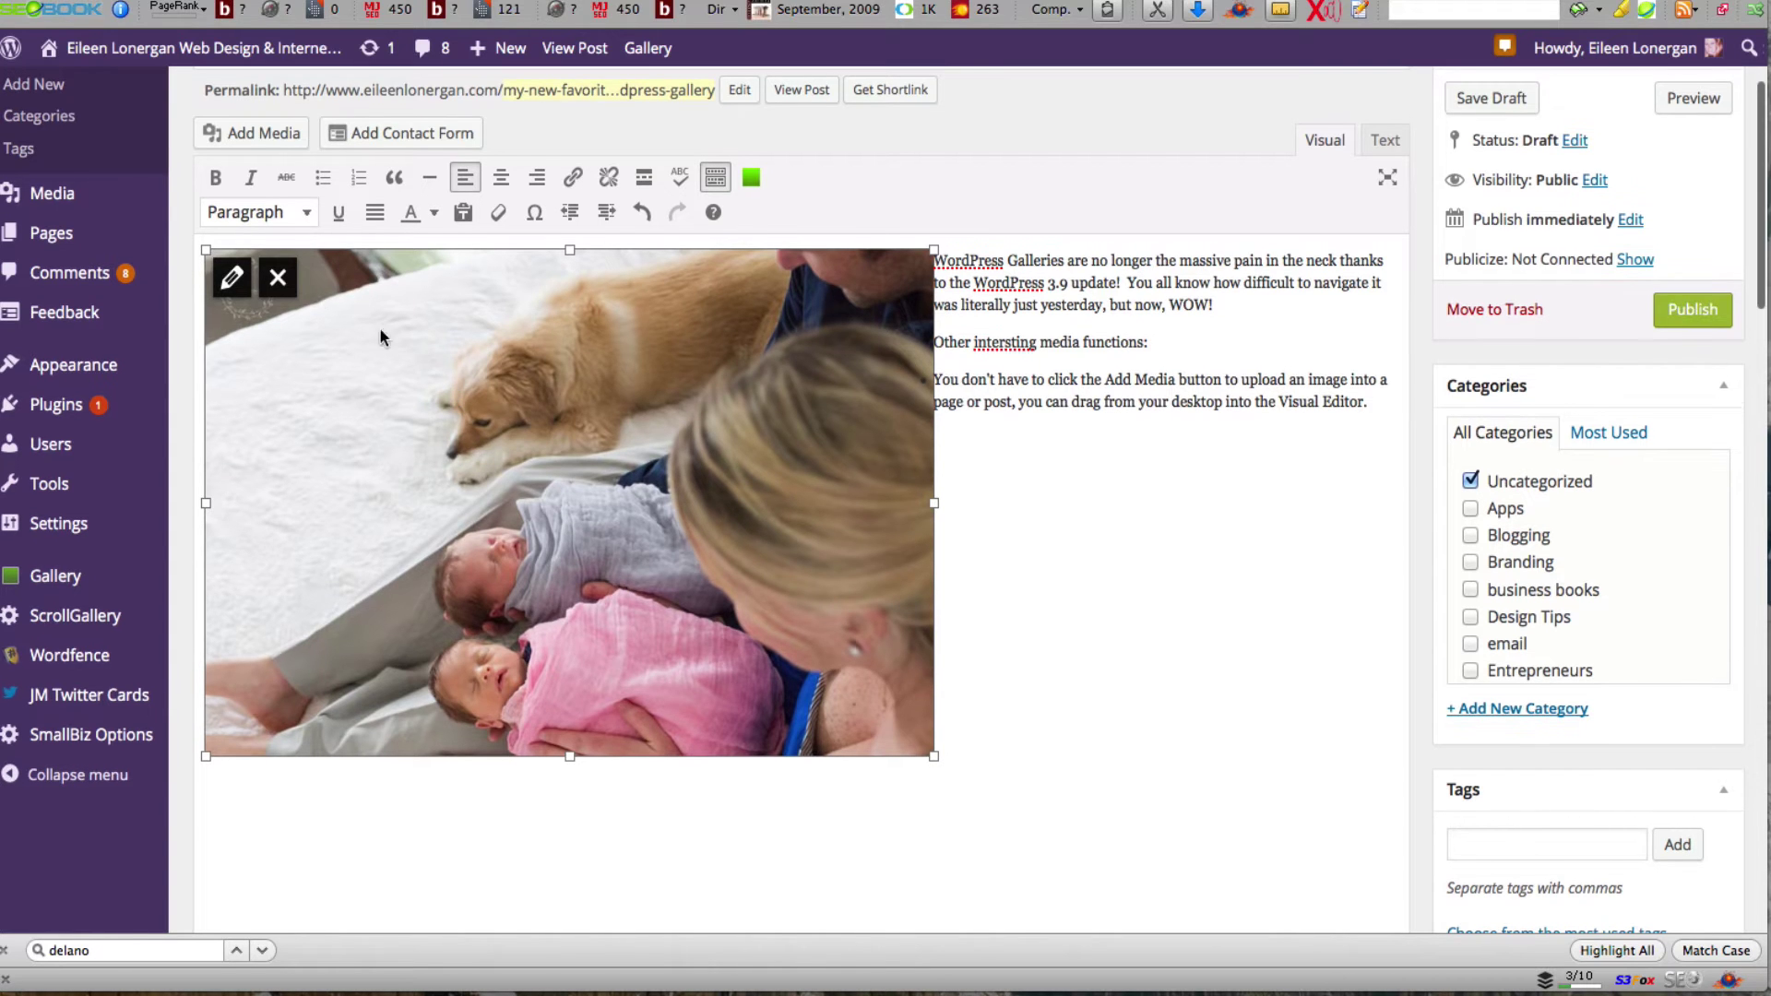
- Crop the original photo to a tall area showing the dog and both babies, then save
left_click(227, 279)
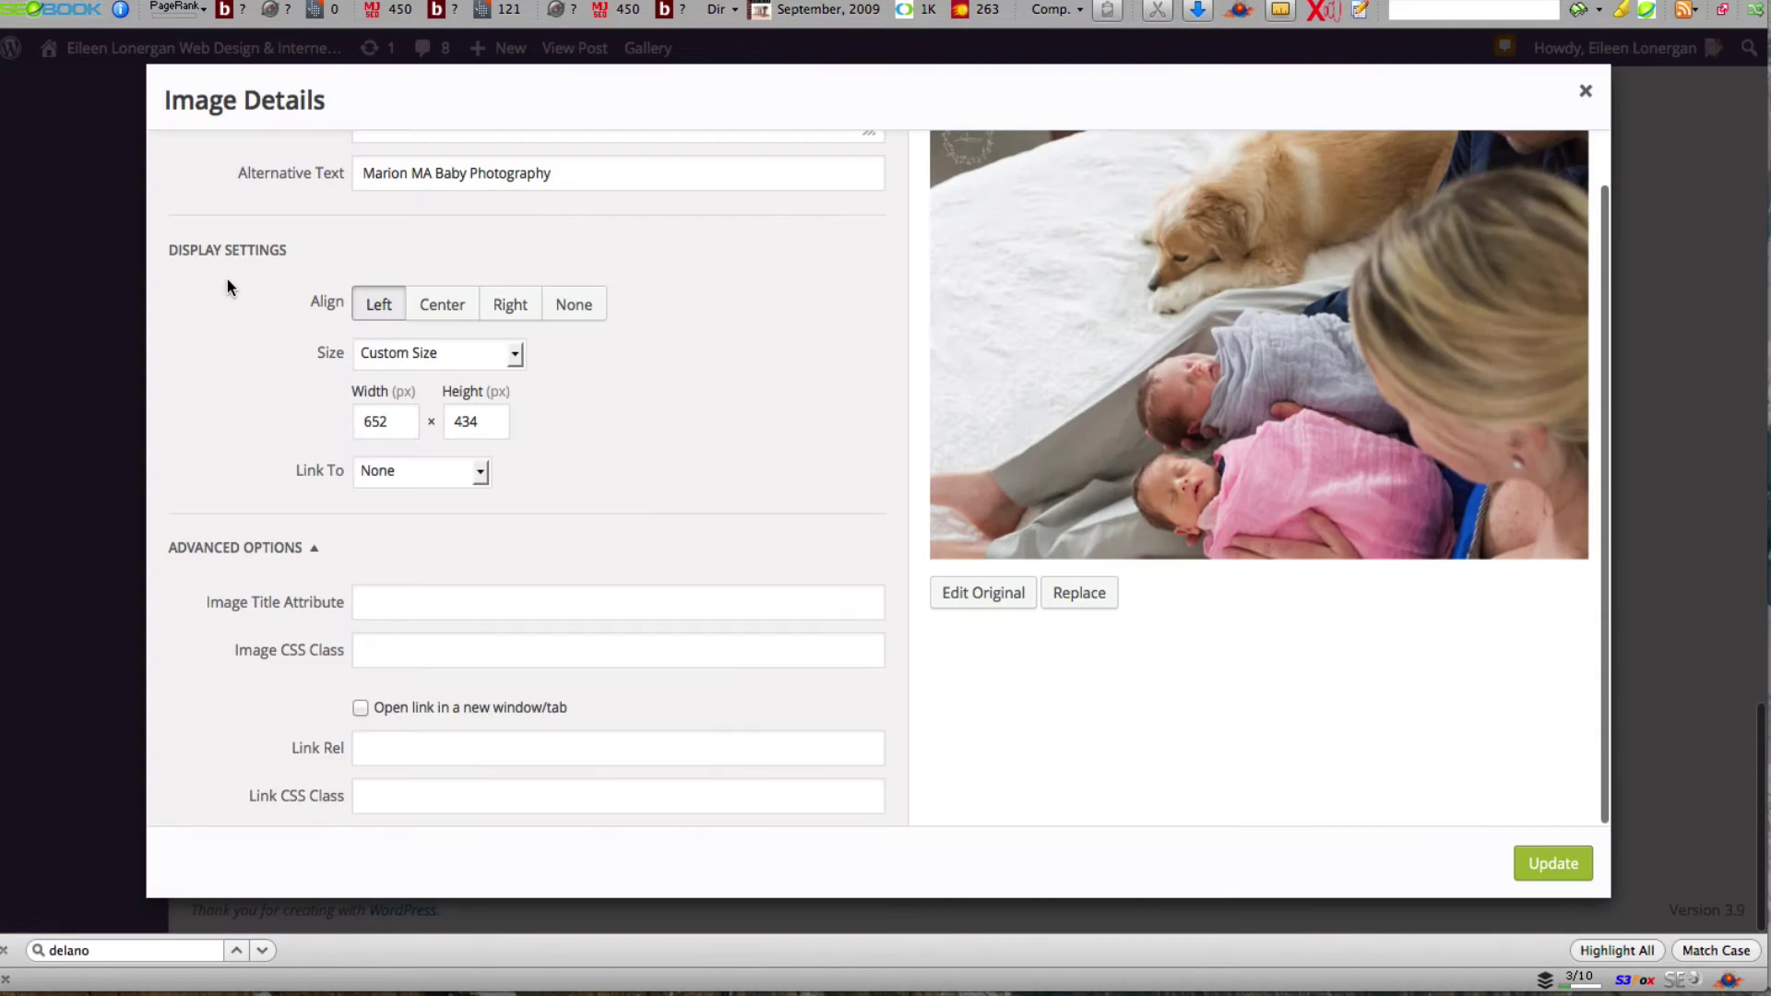
left_click(984, 595)
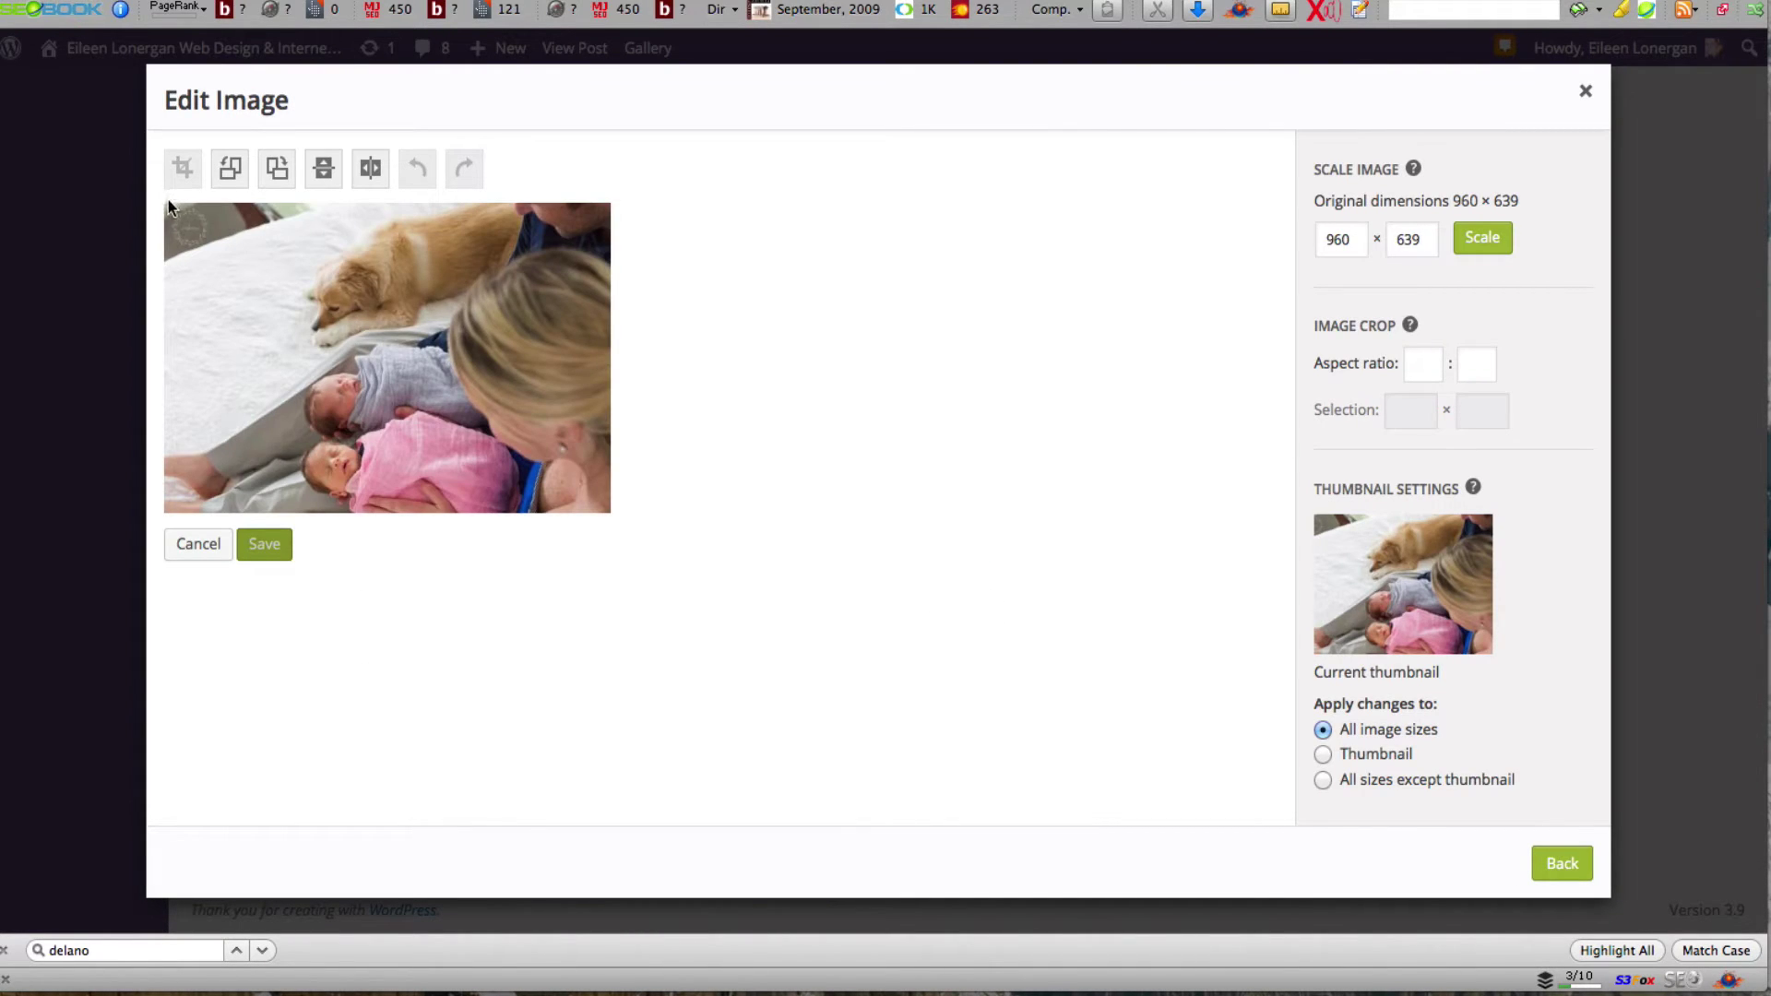
left_click_drag(170, 206, 448, 506)
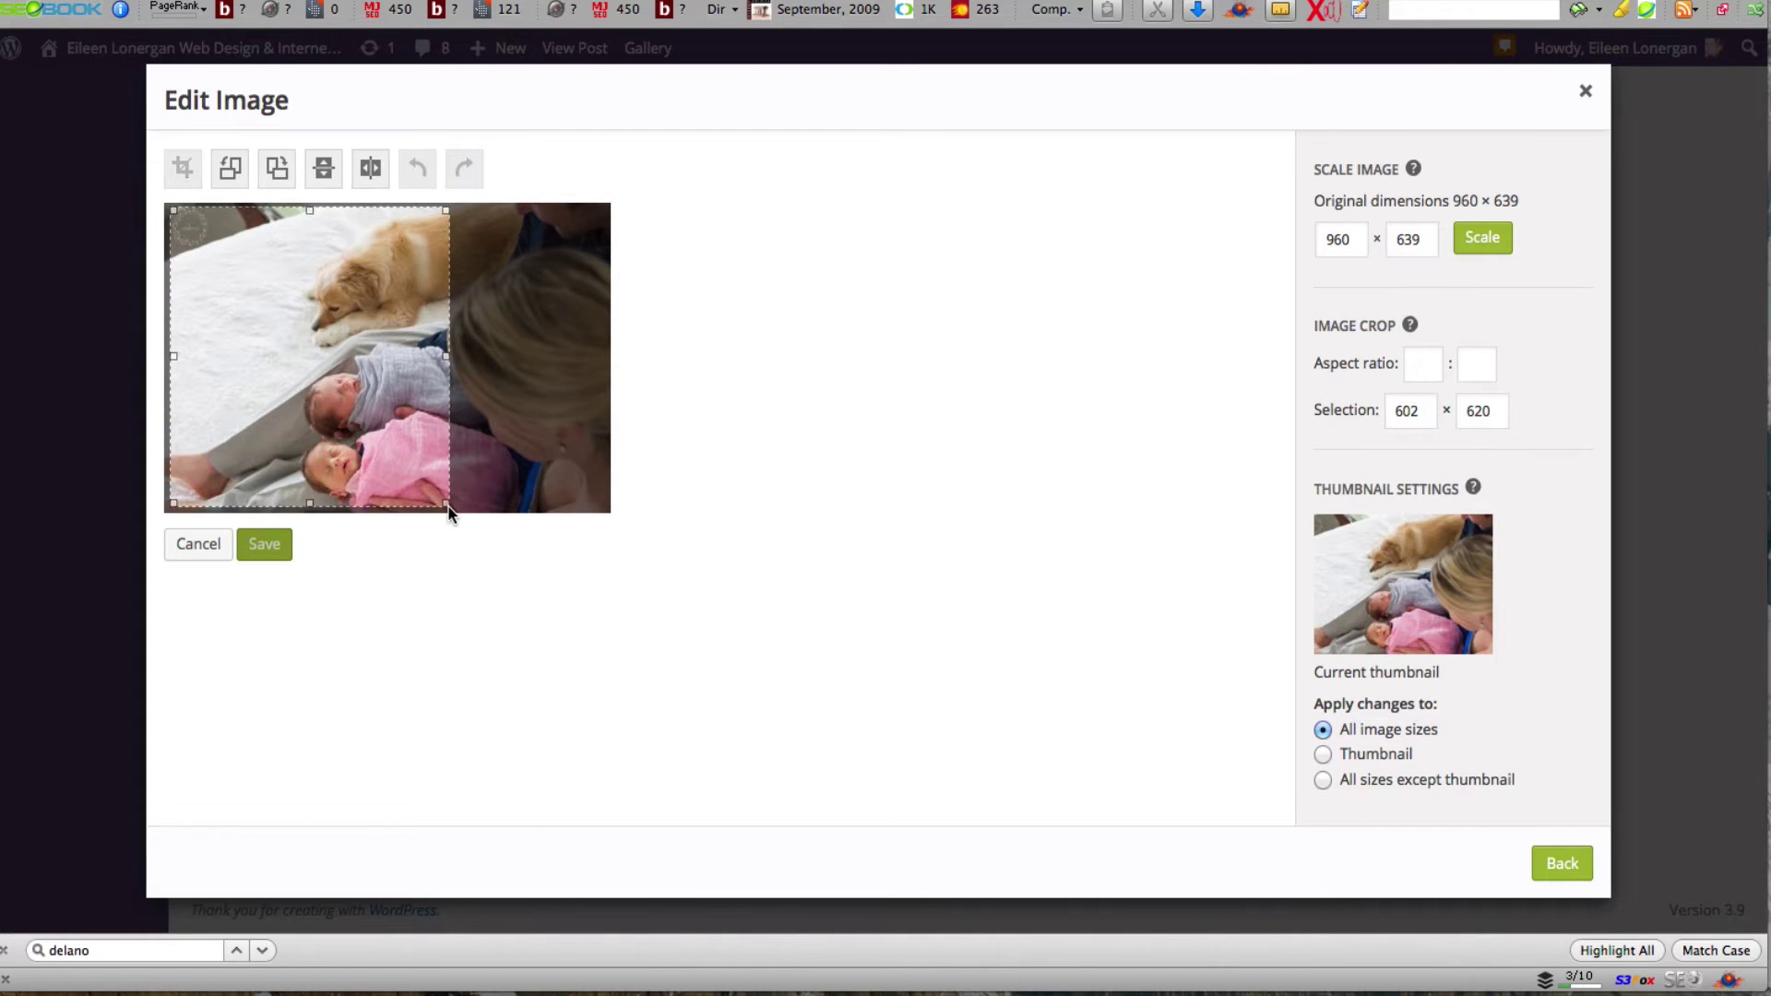
left_click(183, 167)
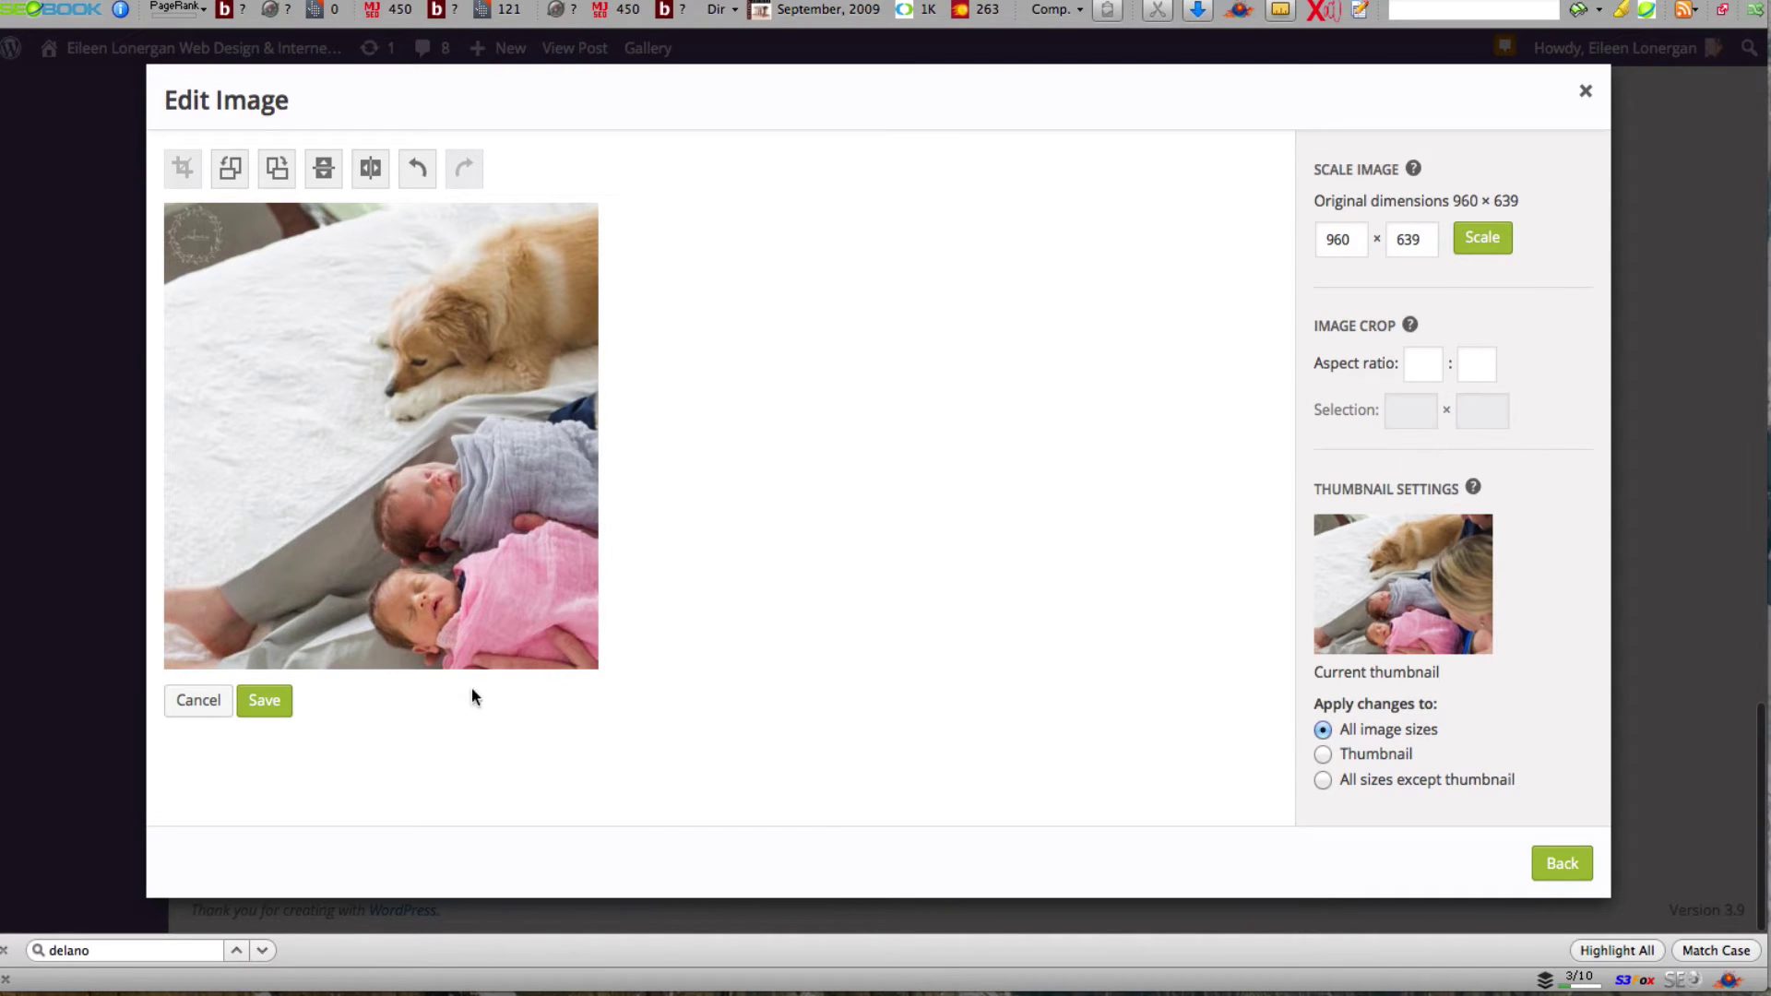
left_click(271, 703)
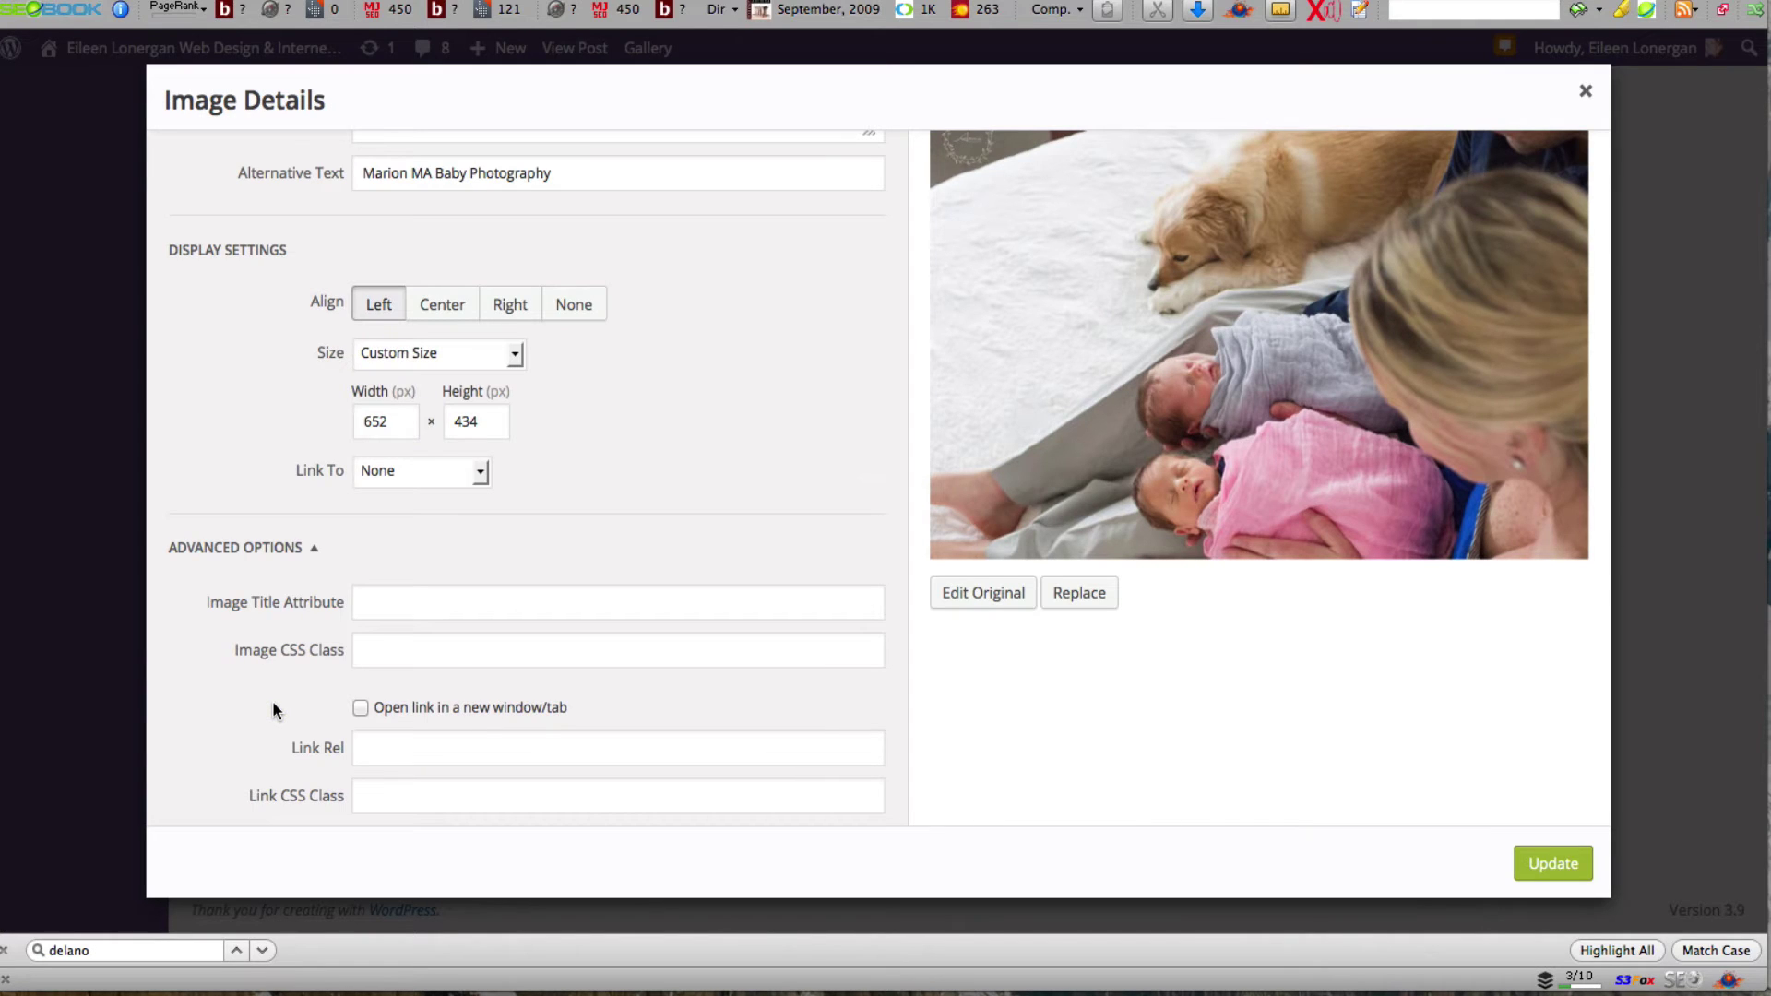
- Keep Custom Size and left alignment, then reopen the cropped 602 × 619 photo in Edit Image
scroll(354, 214, "up", 1)
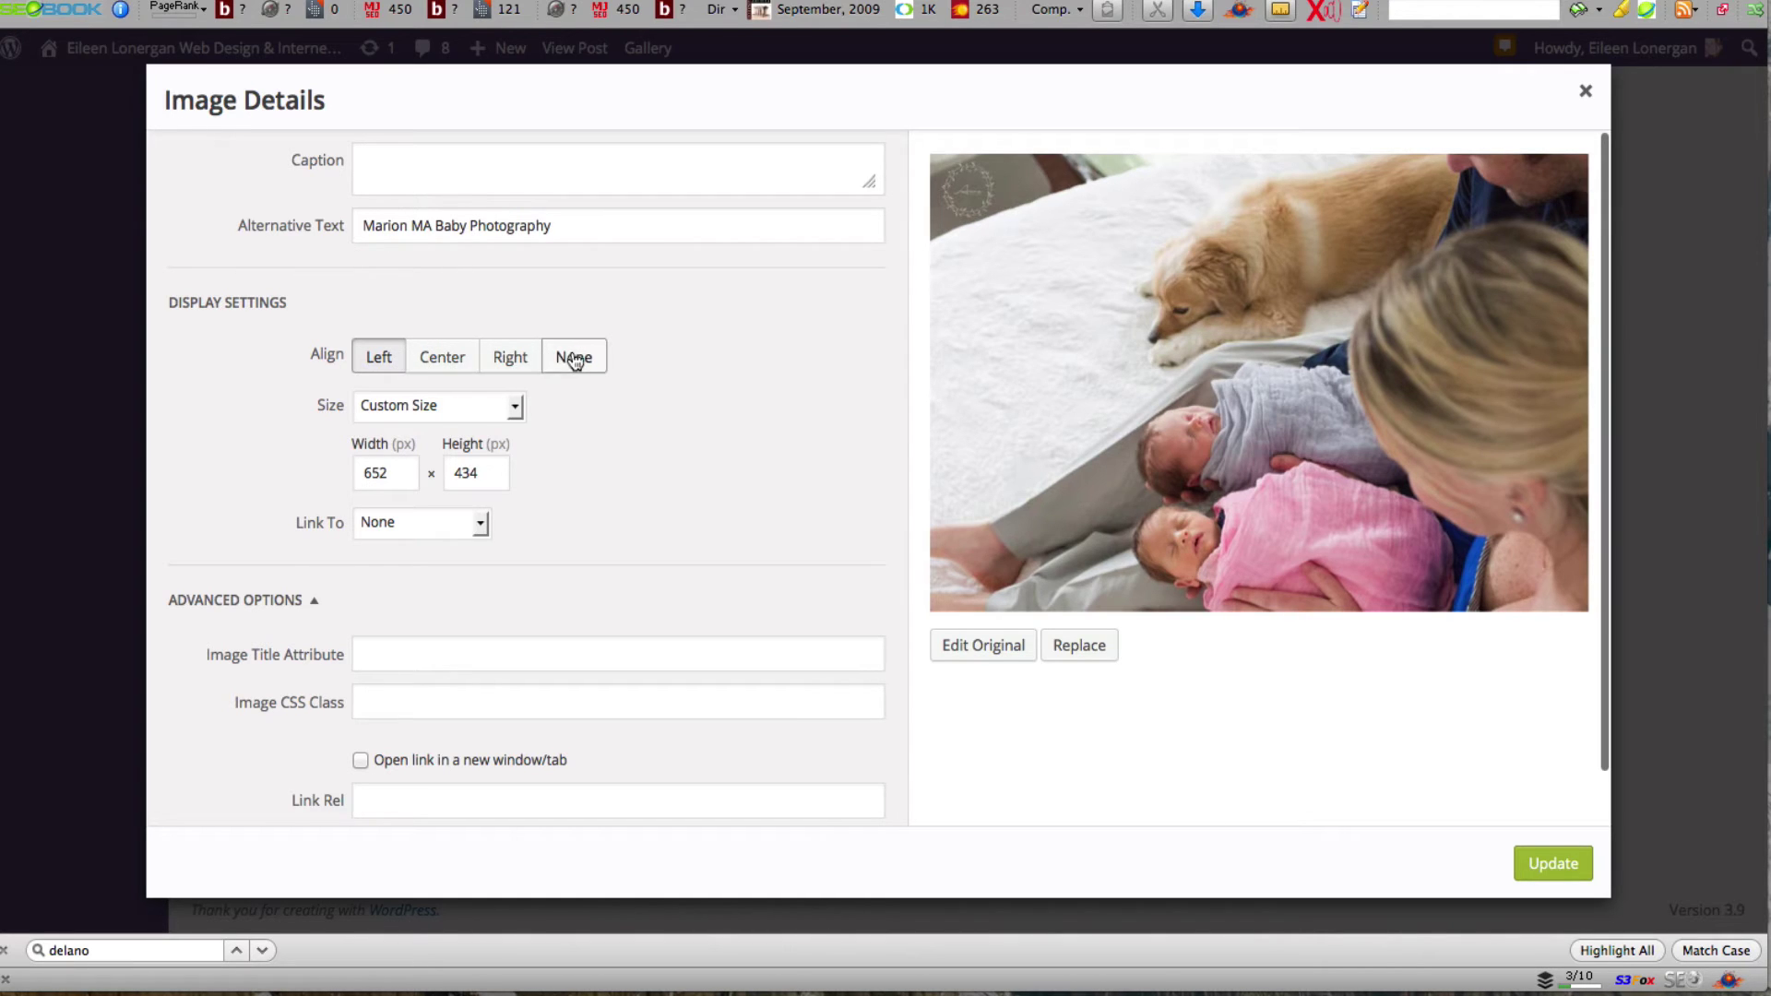
left_click(516, 409)
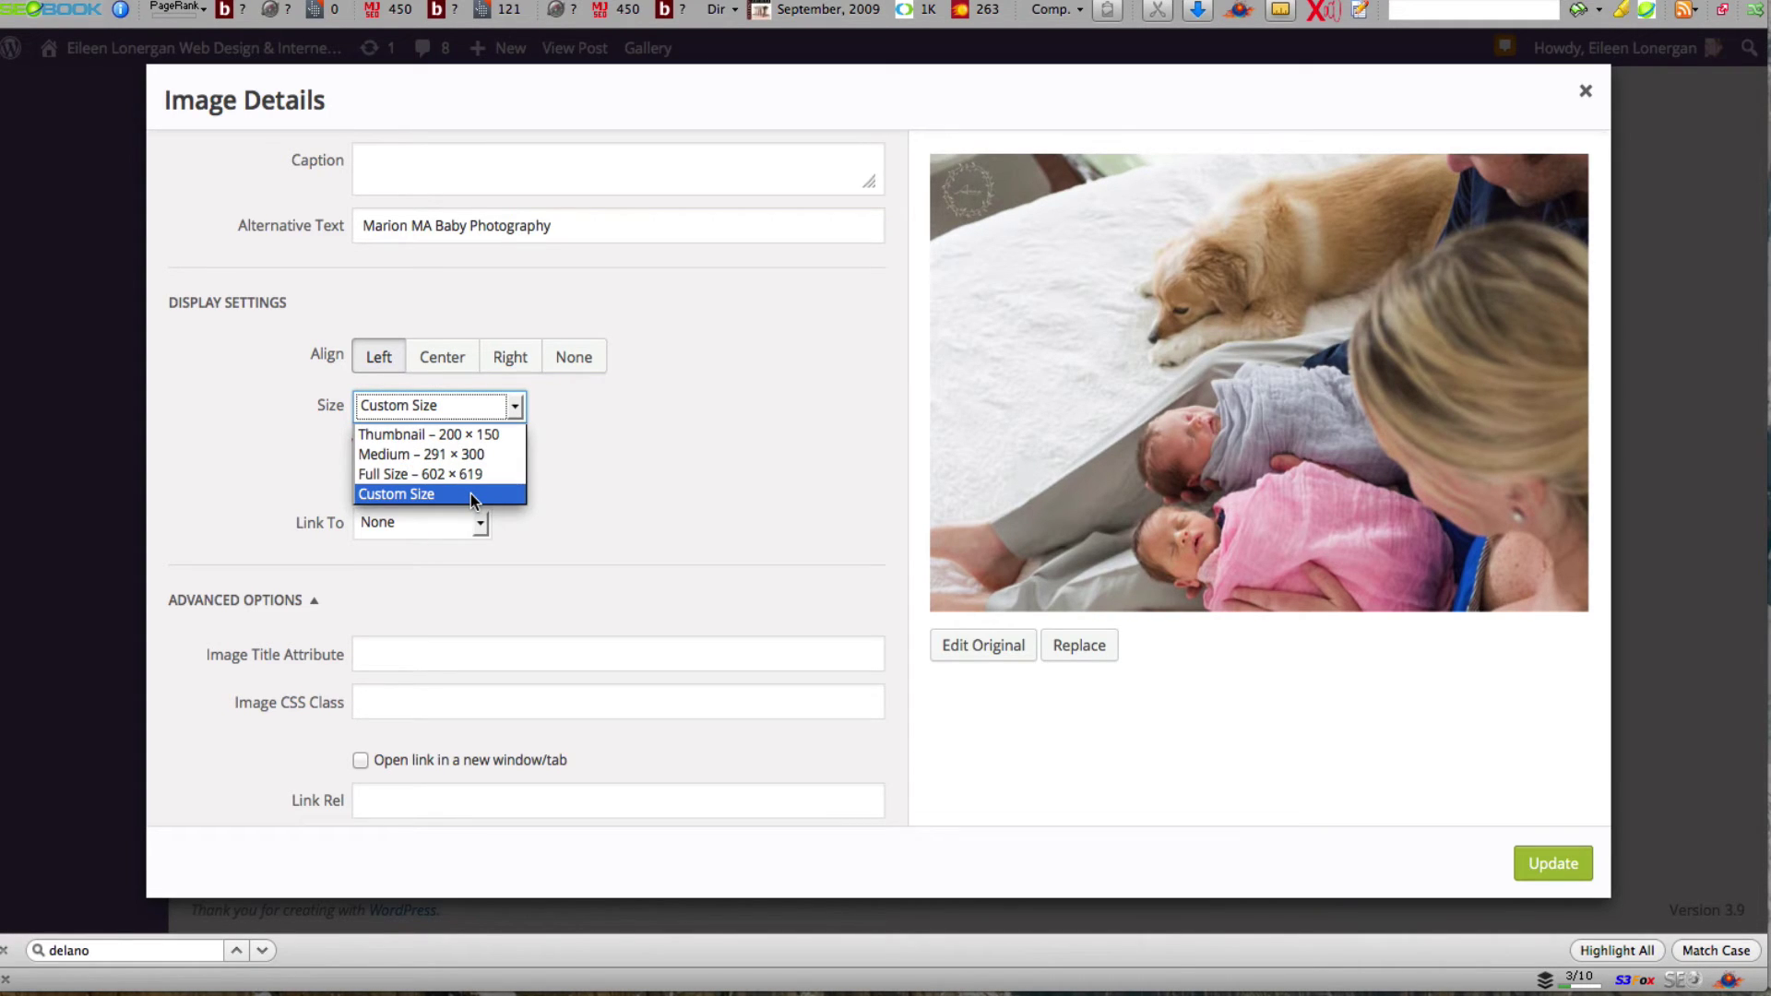
left_click(219, 441)
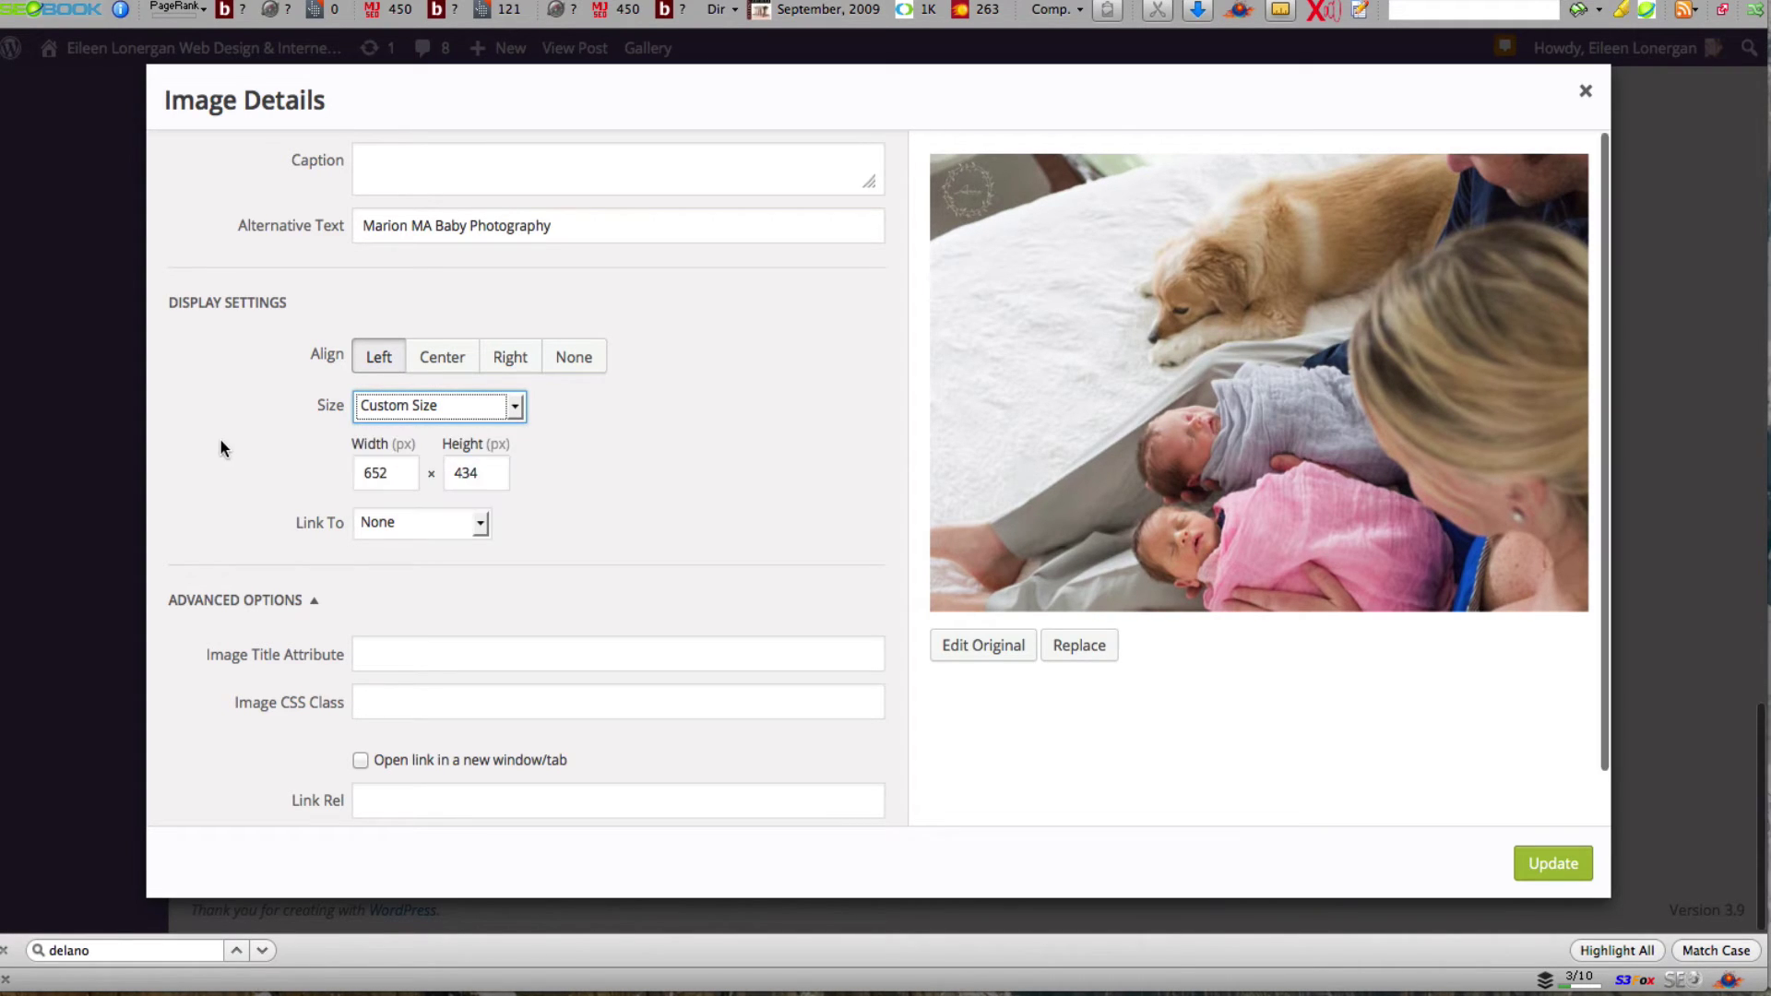
scroll(224, 440, "down", 1)
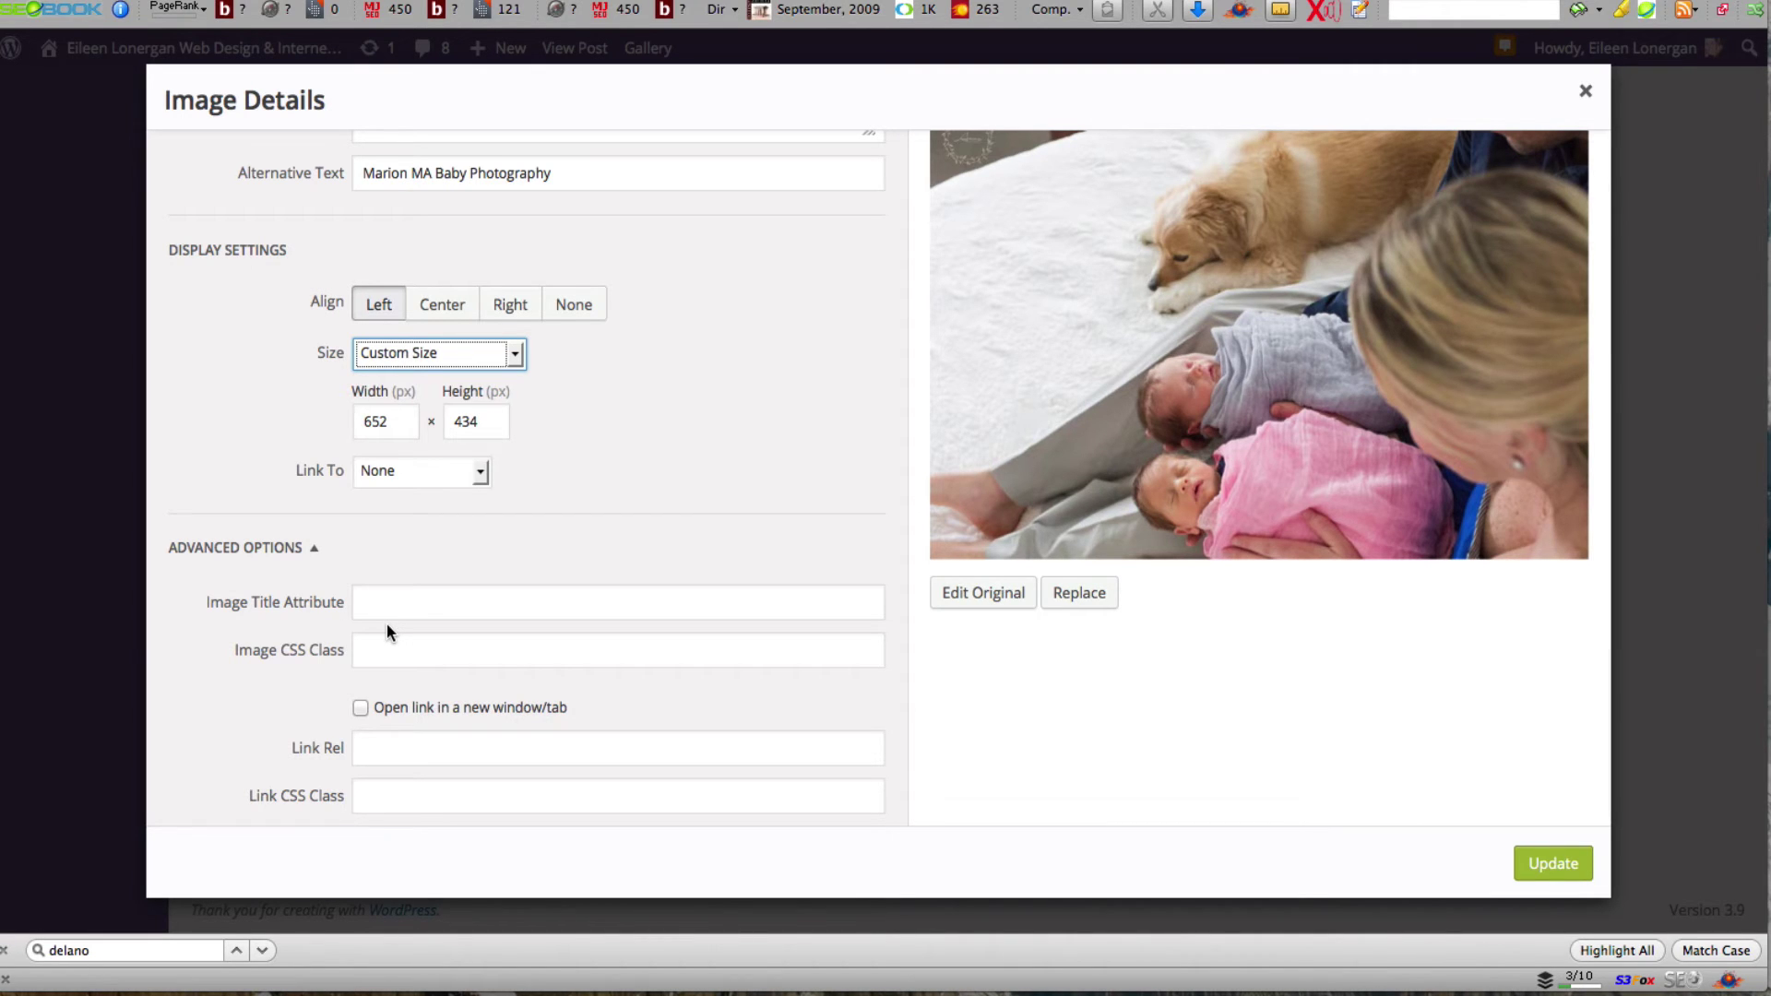
scroll(386, 623, "up", 1)
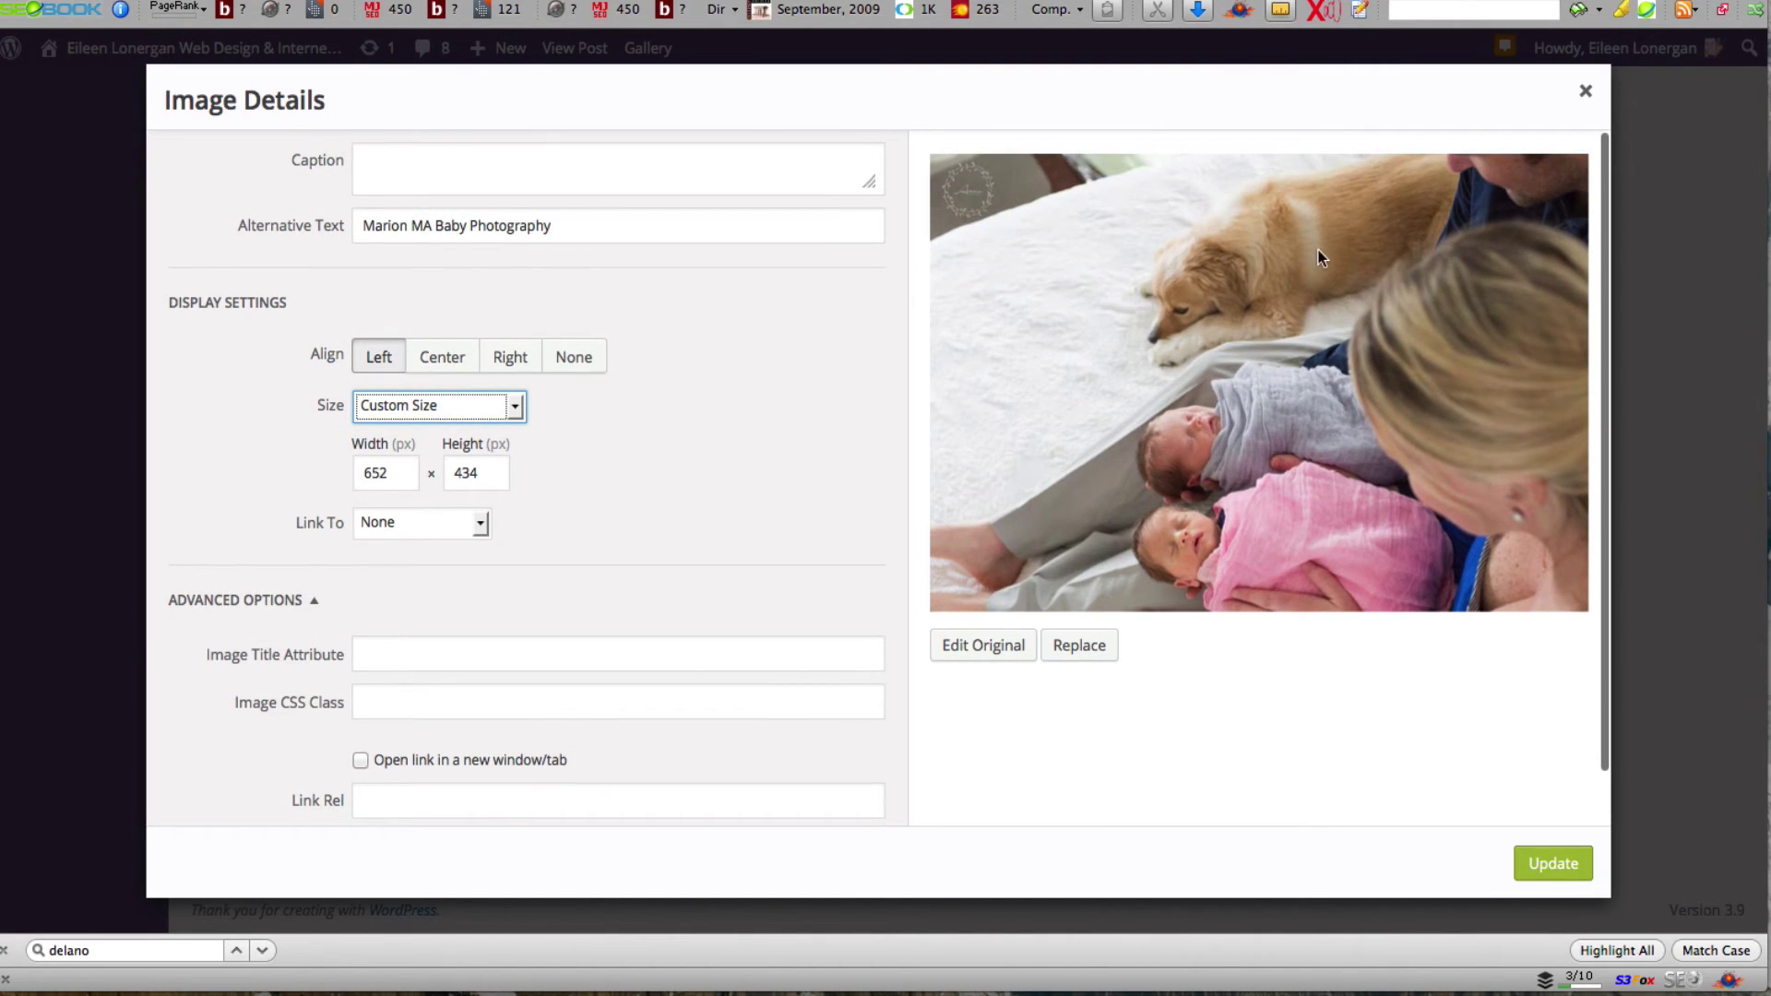
left_click(991, 646)
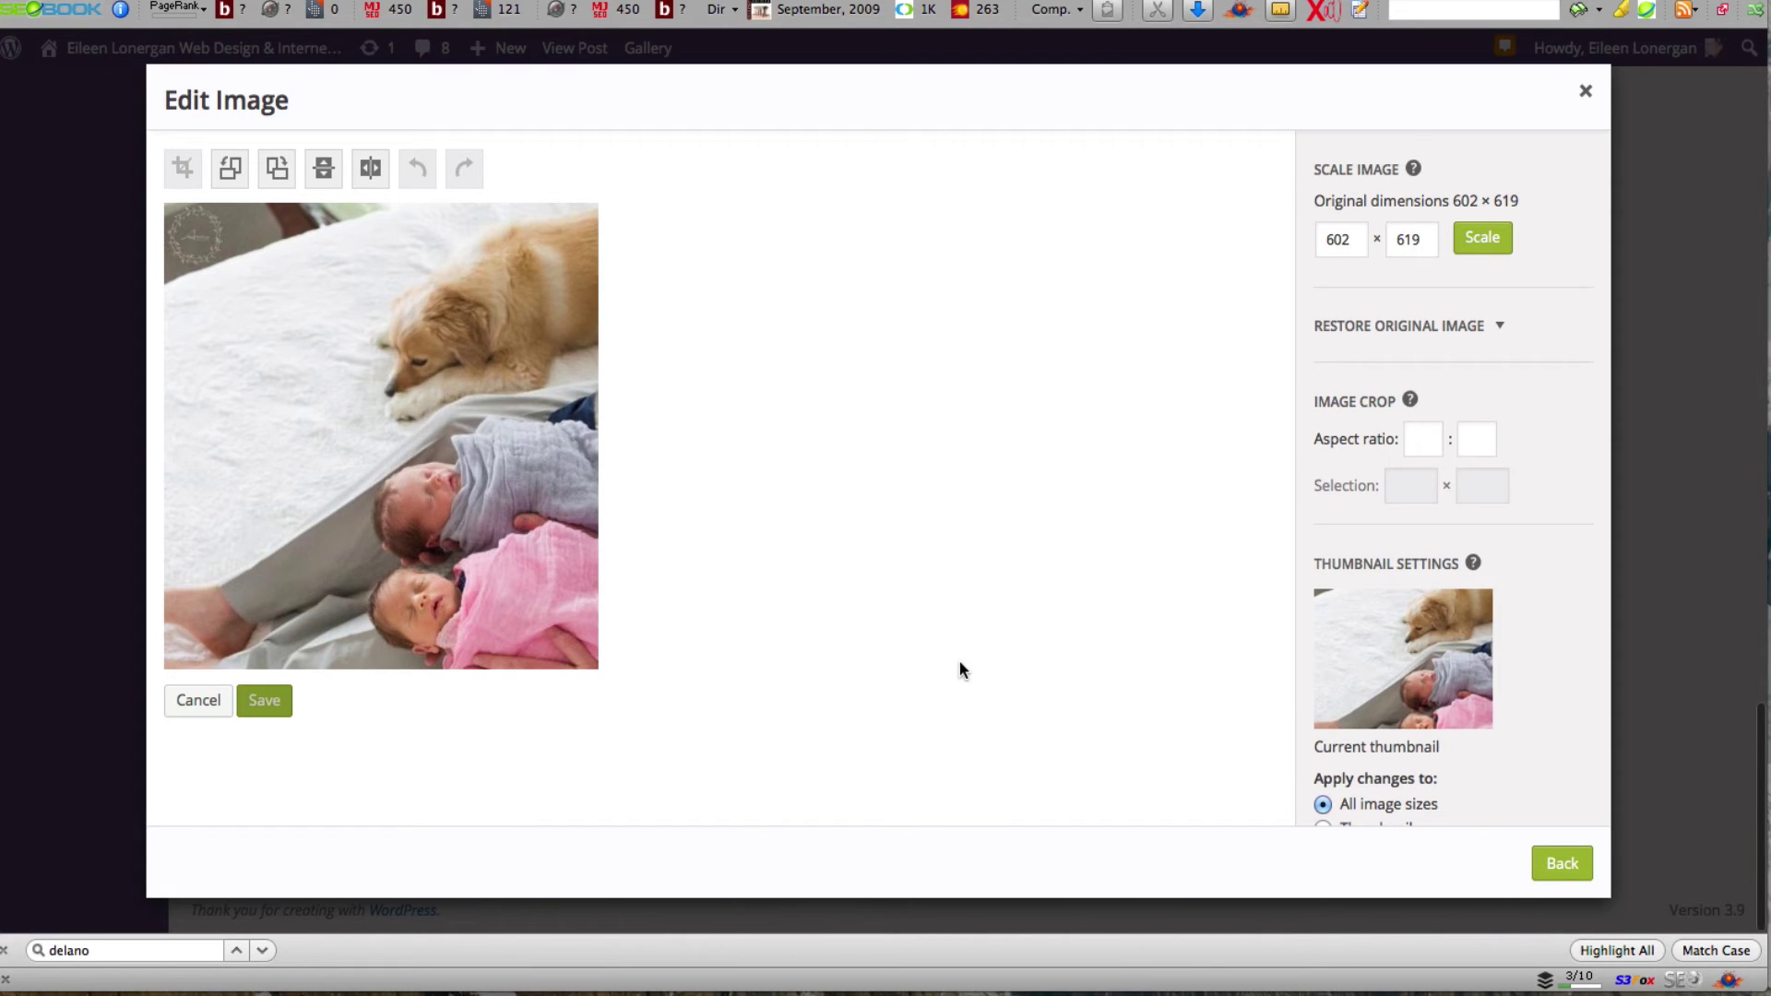
- Replace the post's photo with the cropped 602 × 619 dog-and-babies image from the Media Library
left_click(1577, 867)
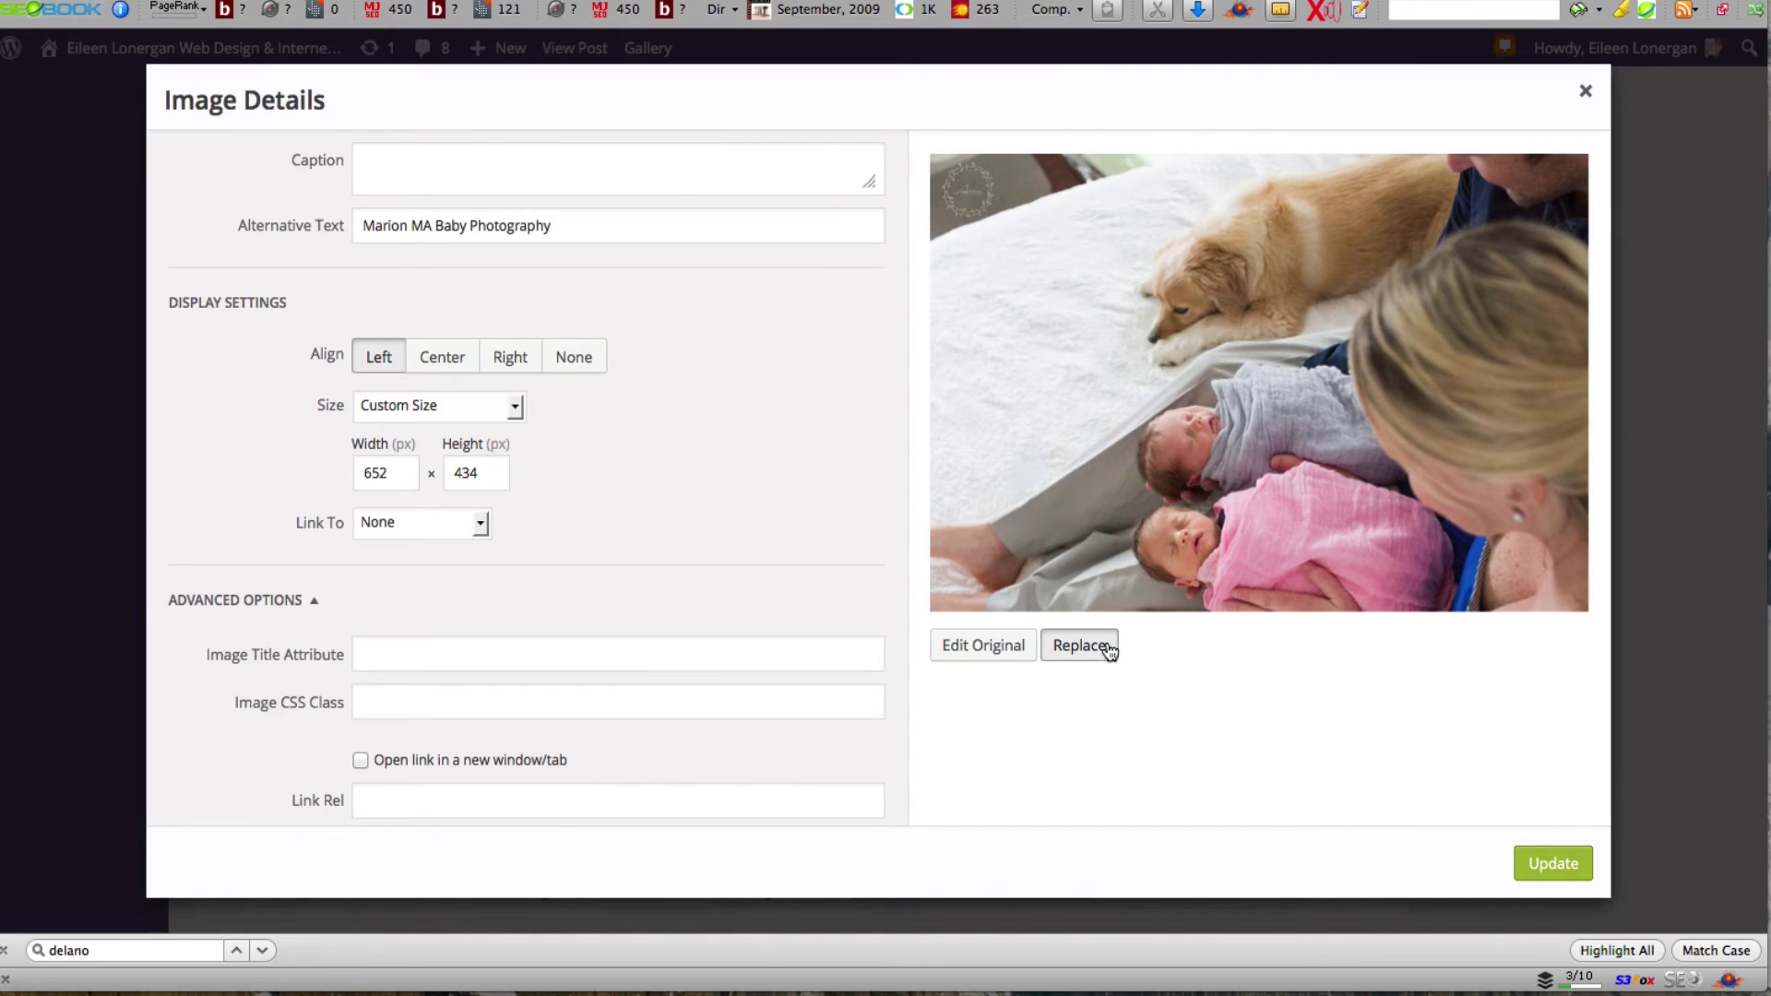
left_click(1107, 646)
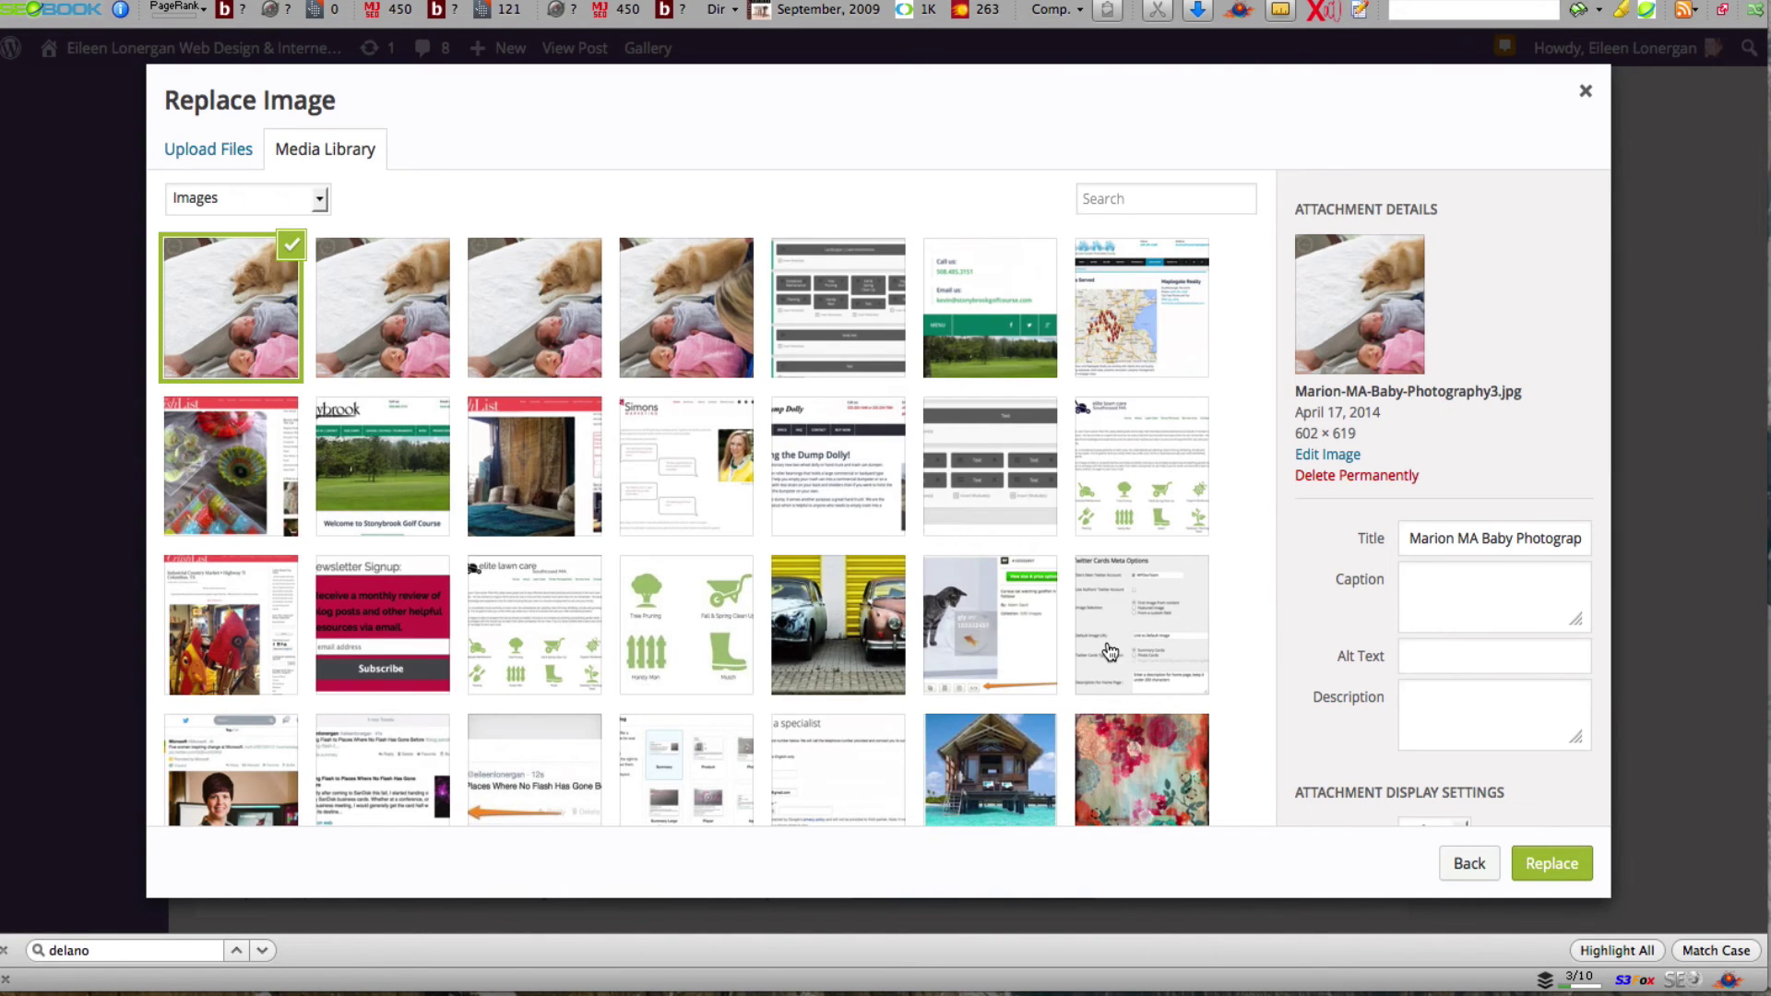
left_click(1556, 867)
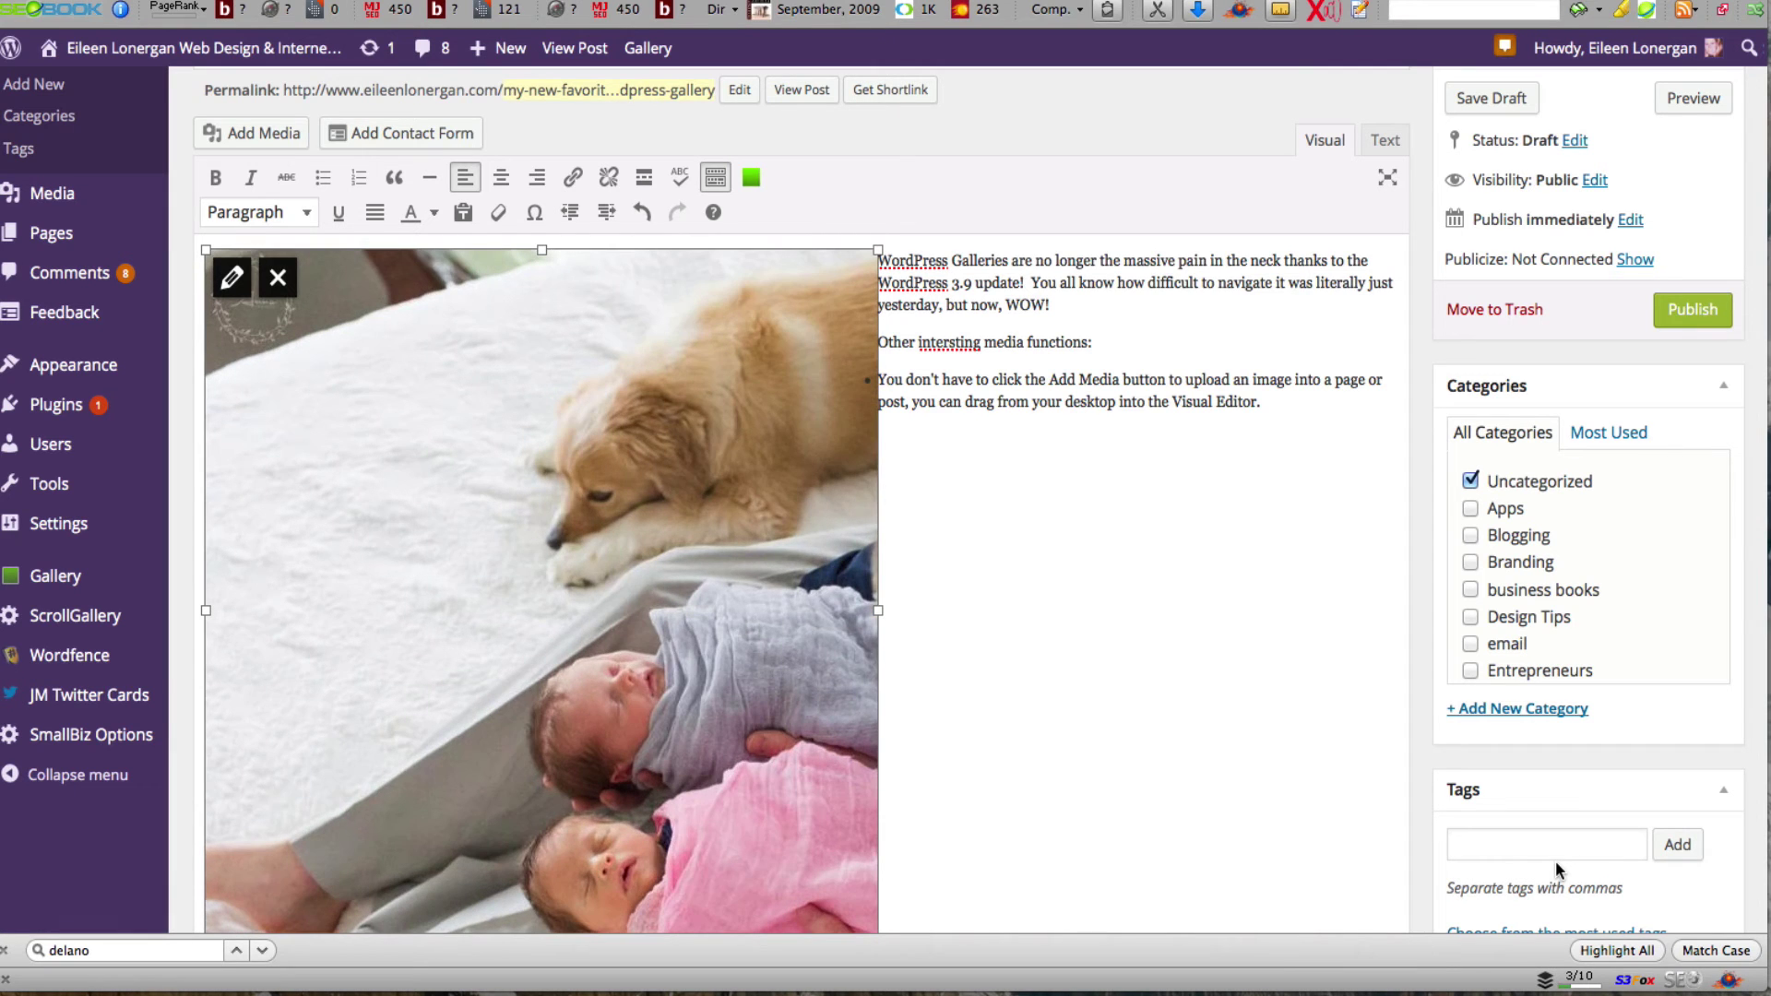
- Resize the cropped dog-and-babies photo to about half size so the text wraps beside it
scroll(1126, 706, "down", 3)
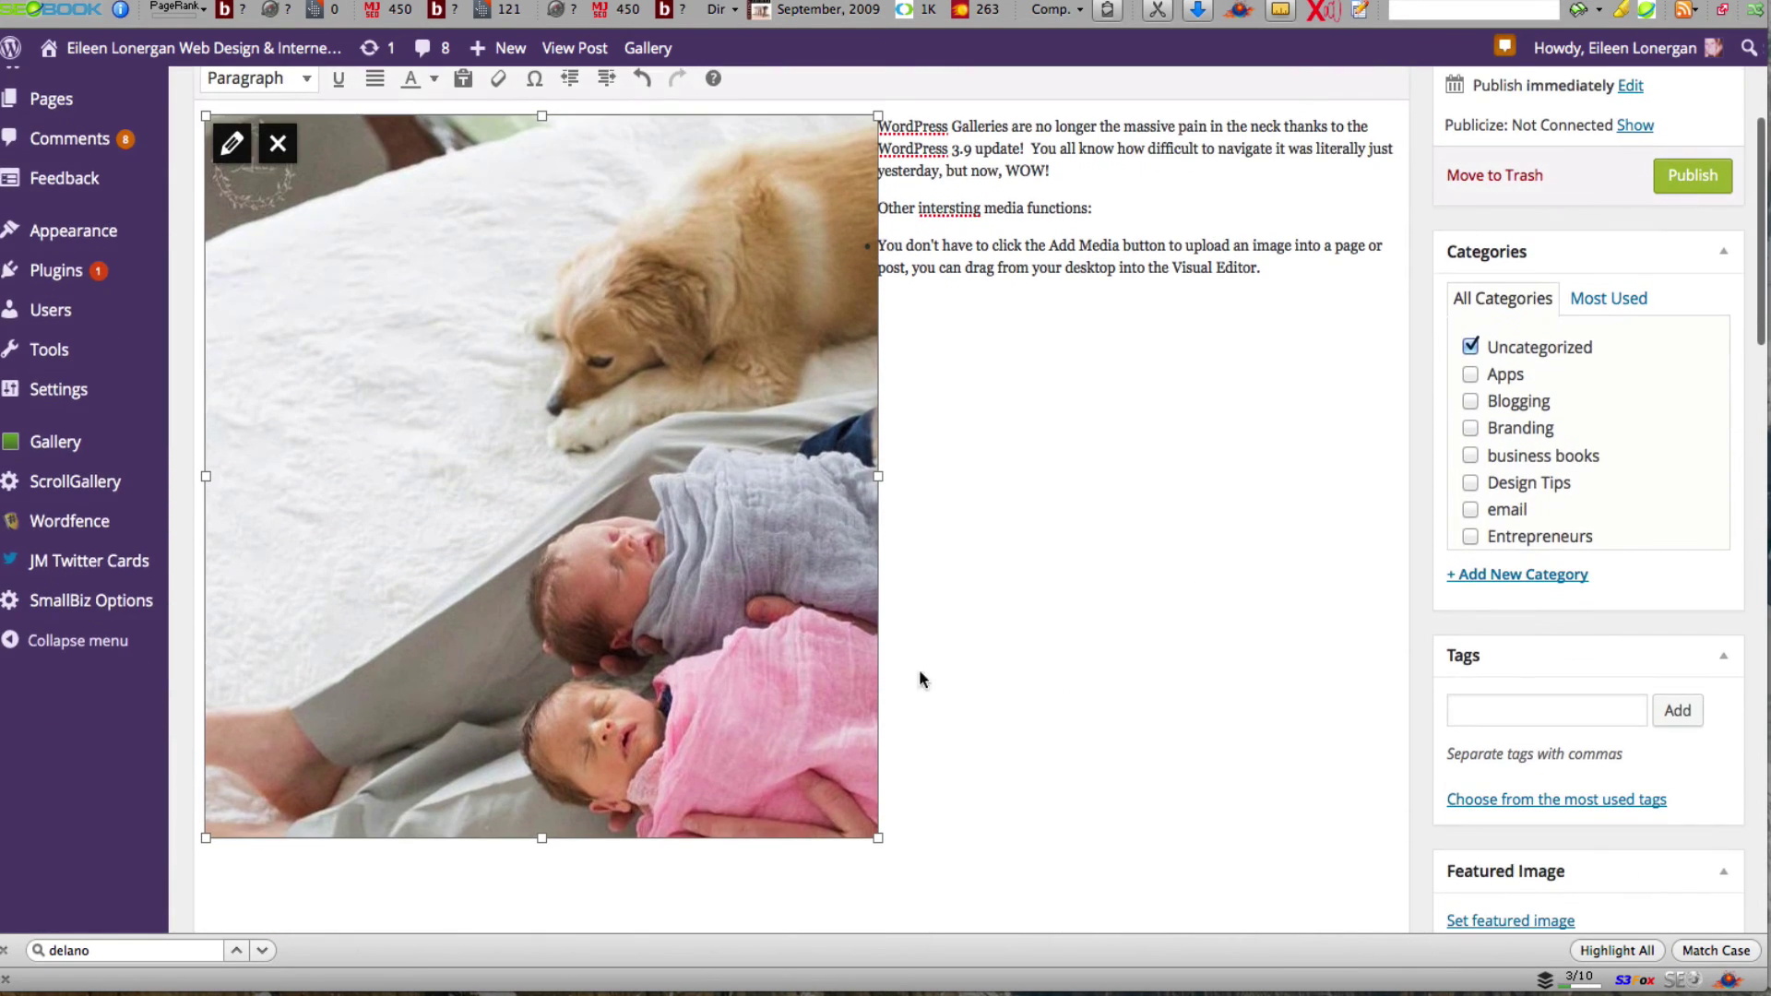
key("ctrl+a")
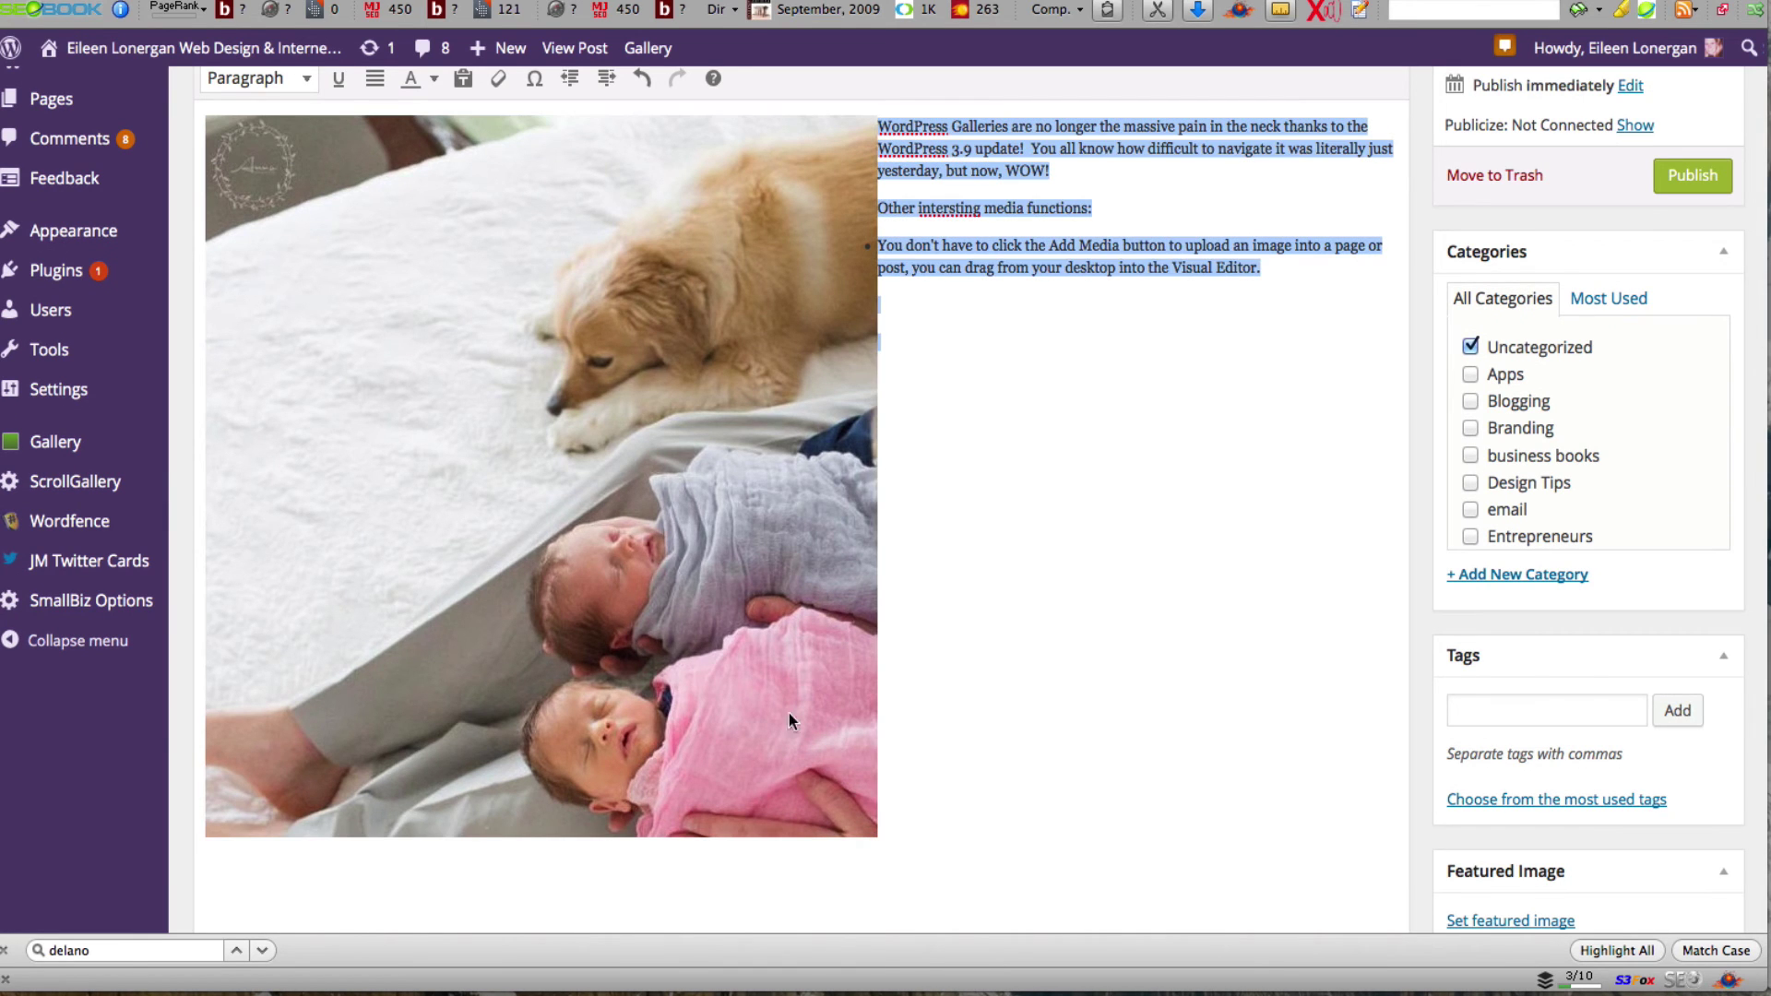
left_click(727, 710)
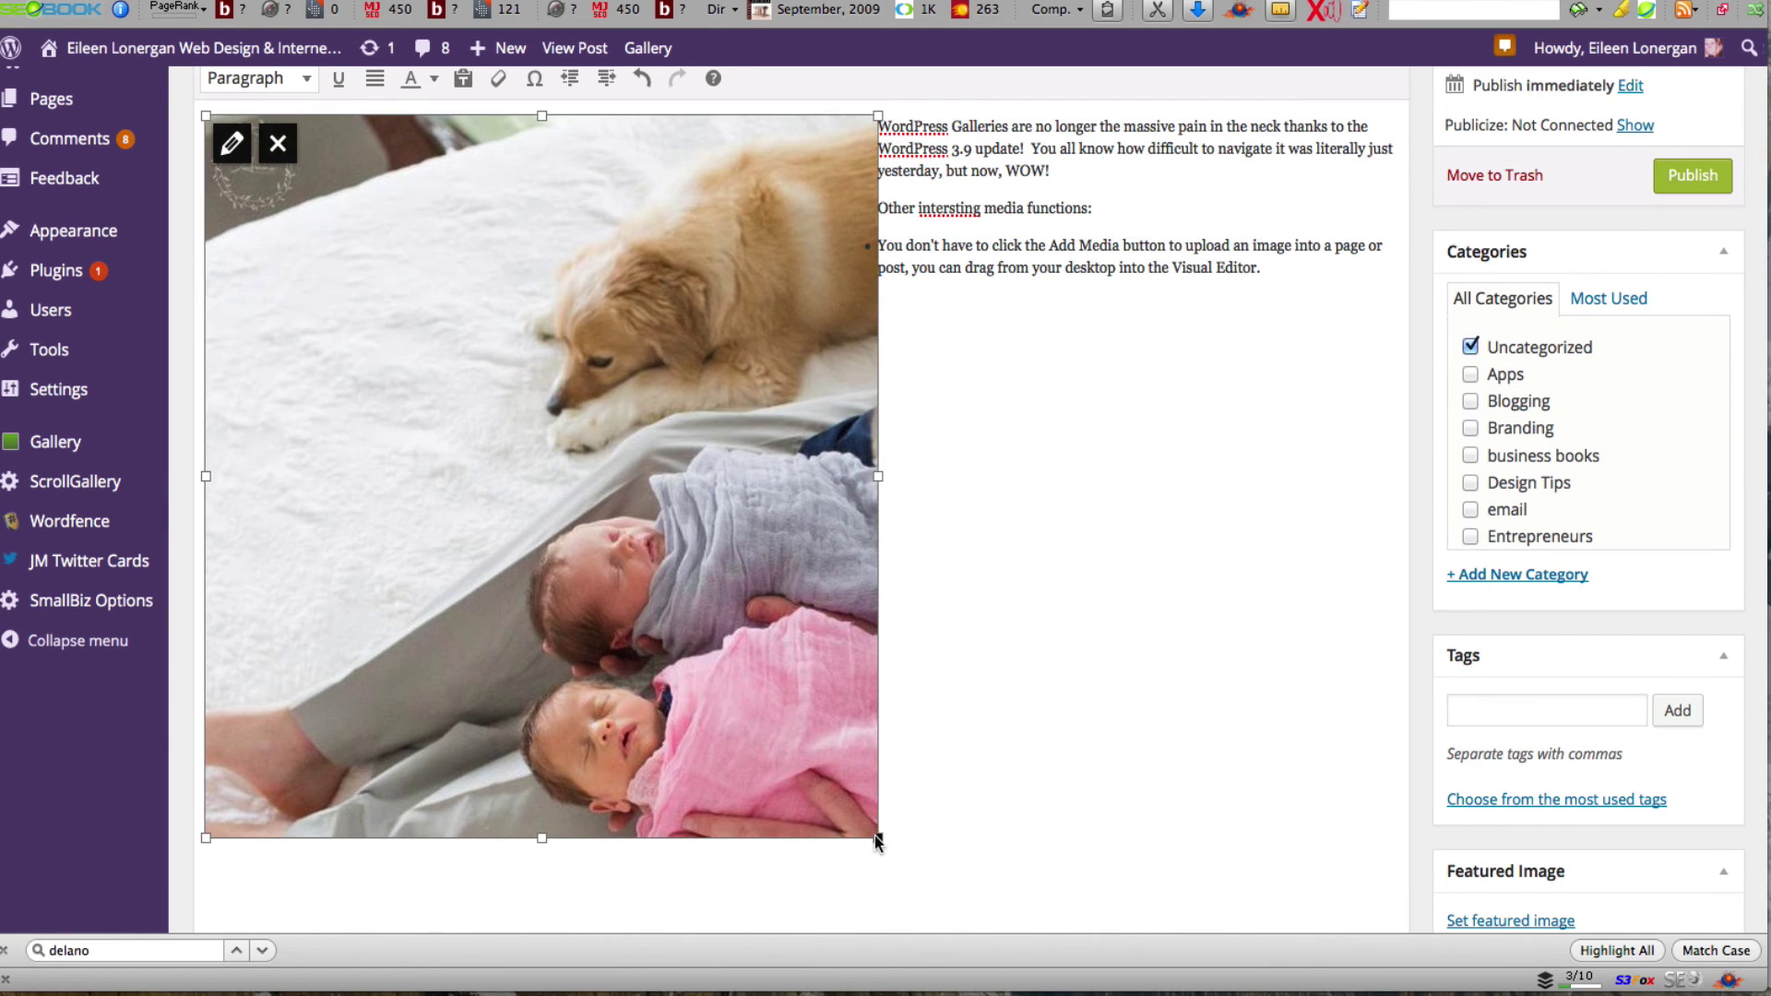
left_click_drag(874, 833, 550, 555)
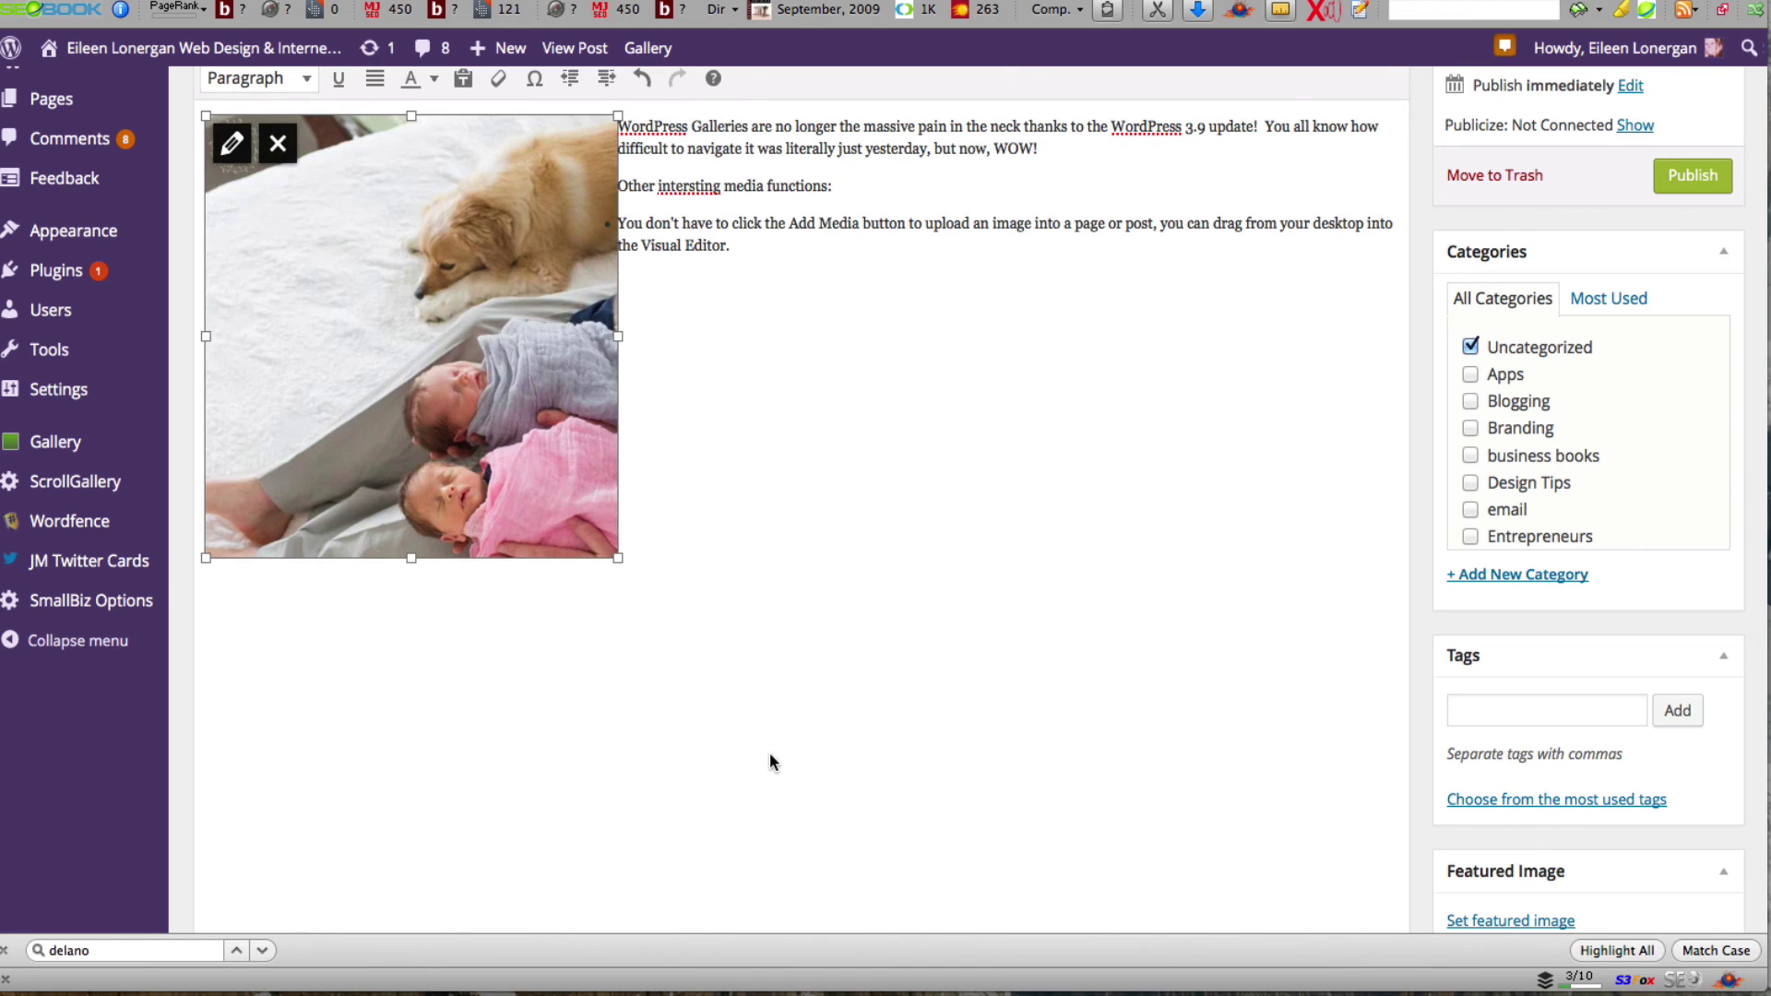
scroll(1072, 721, "up", 5)
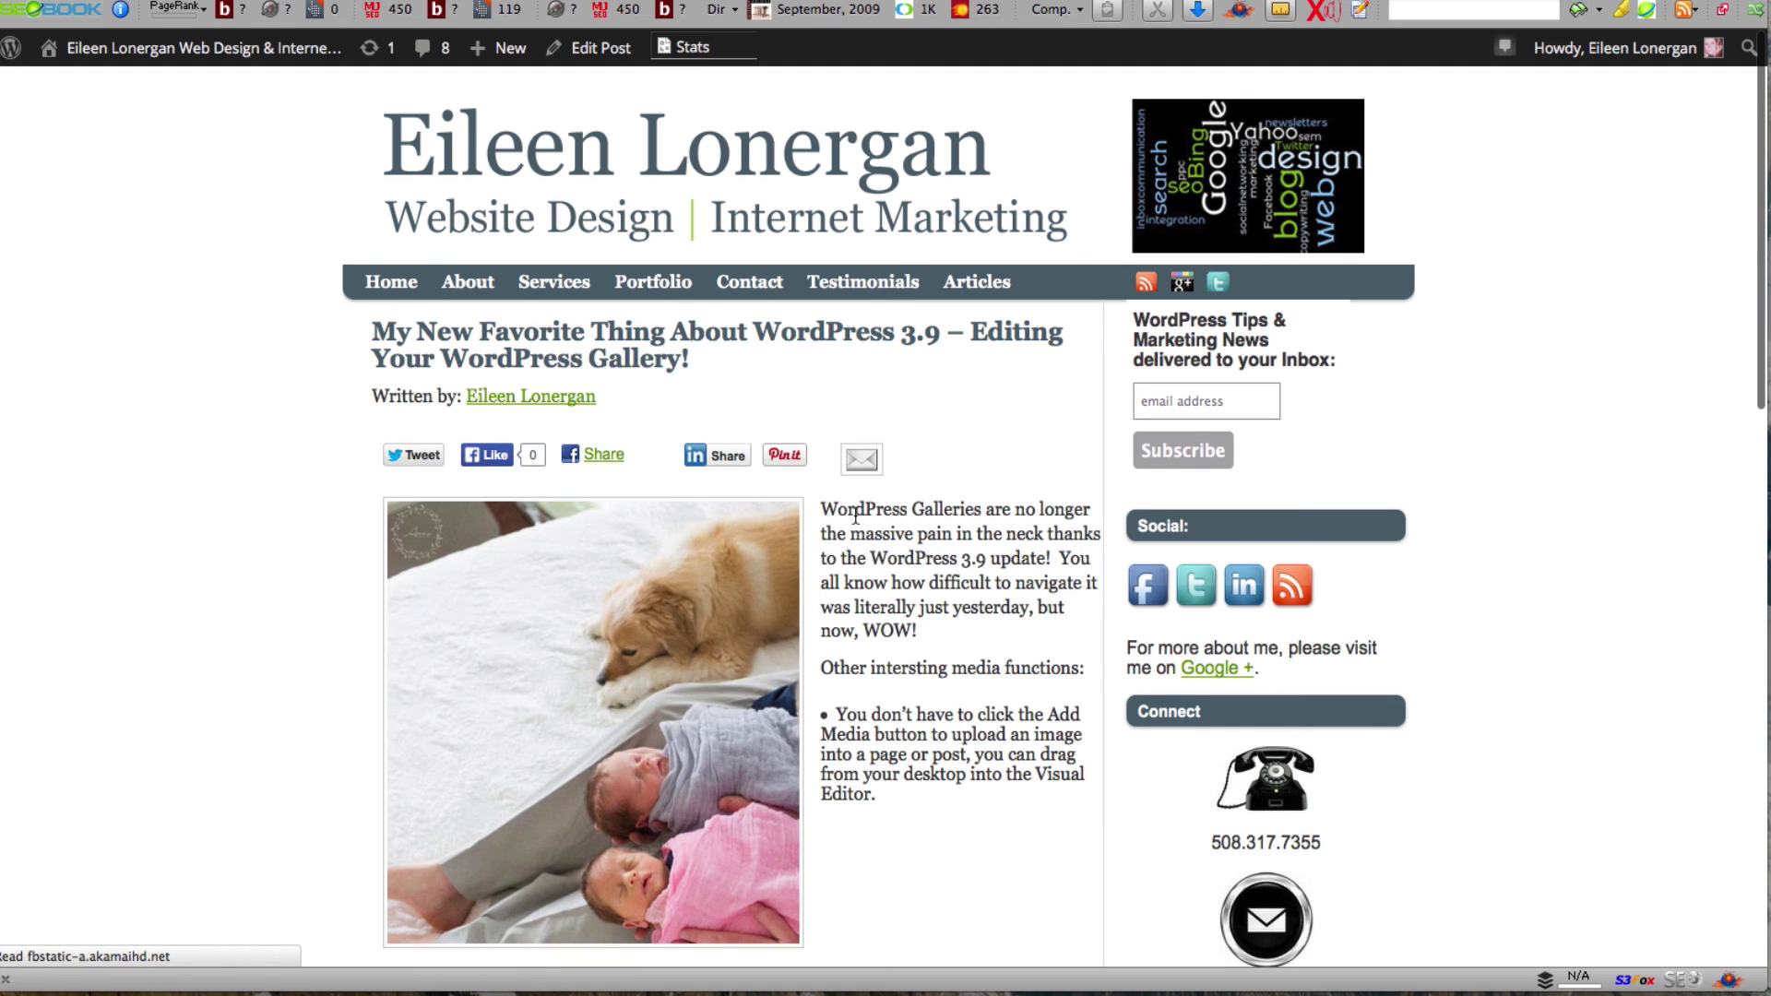
scroll(856, 517, "down", 3)
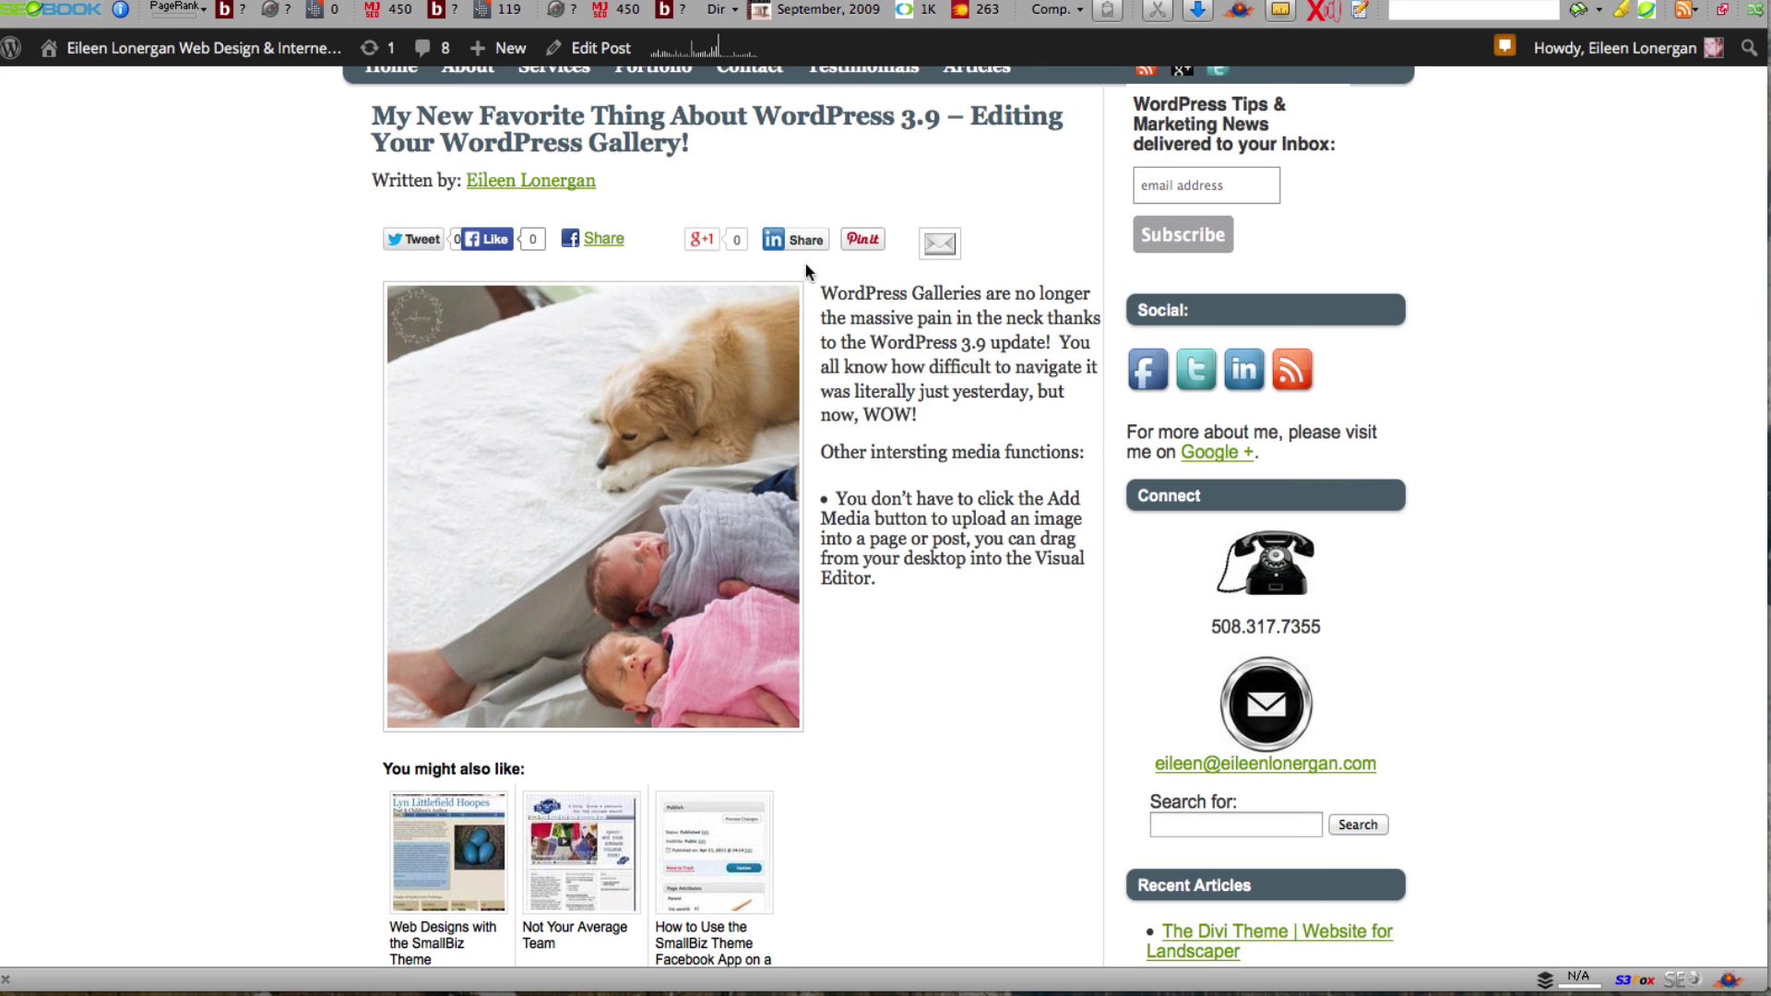
key("ctrl+Tab")
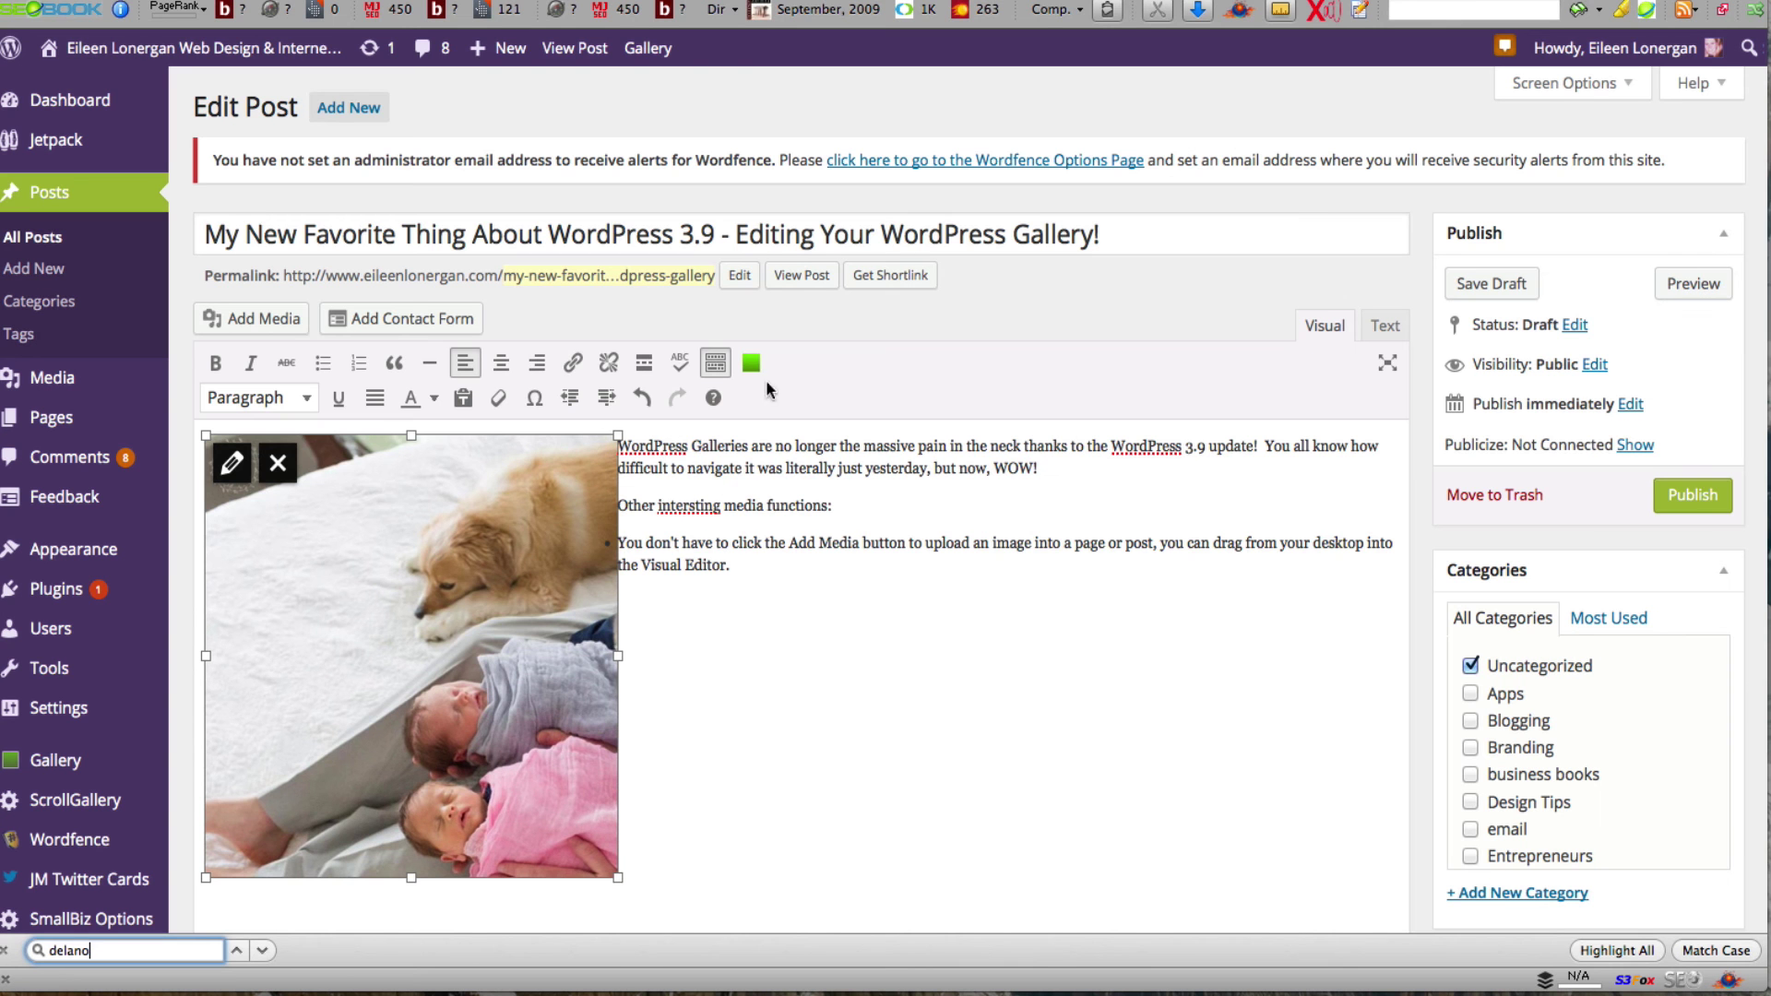